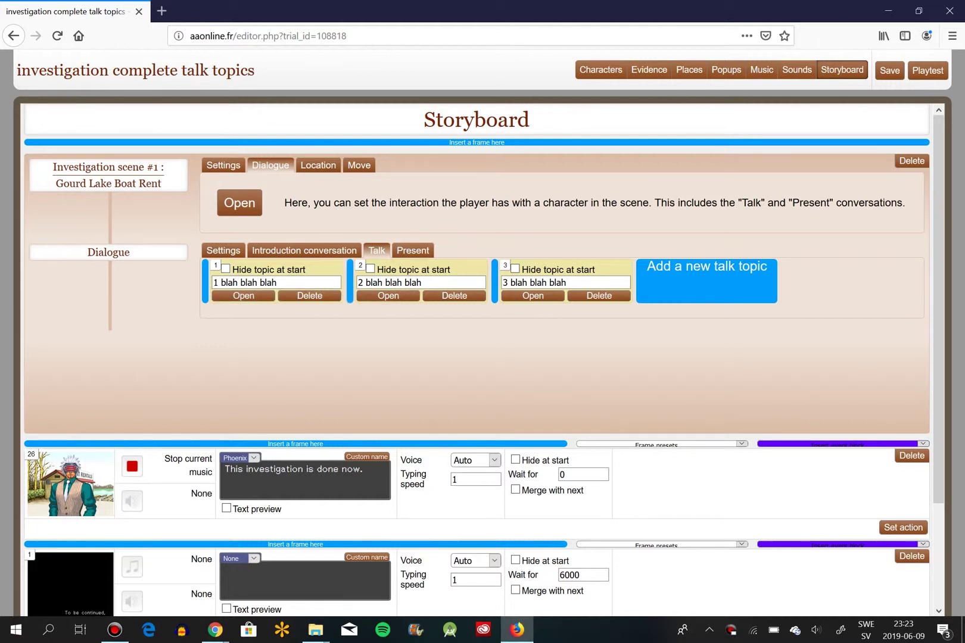
- Open the conversation of the first talk topic, "1 blah blah blah", and look over its frames
{"action": "left_click", "coordinate": [243, 296]}
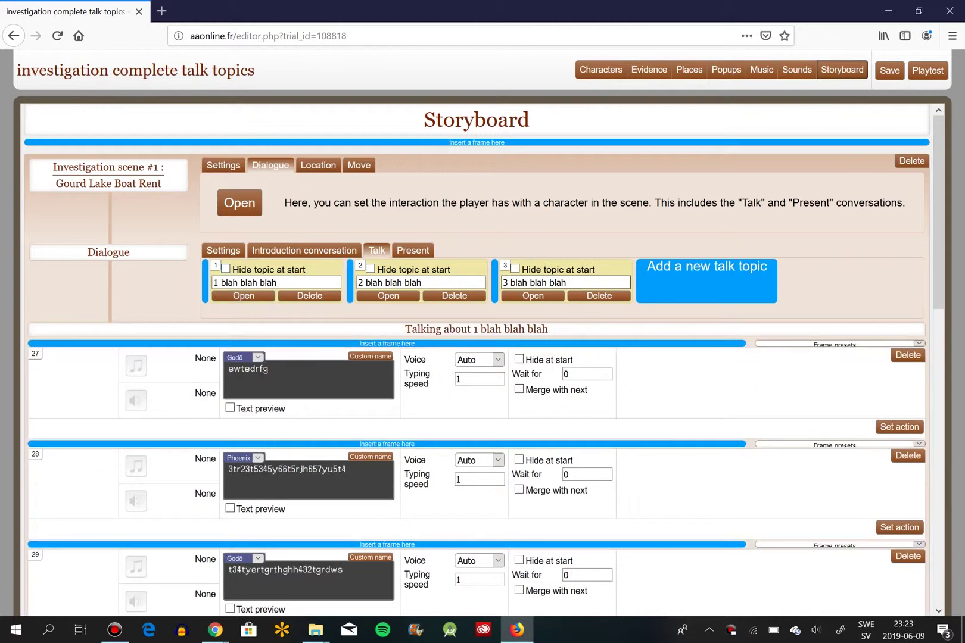
{"action": "scroll", "coordinate": [476, 357], "scroll_direction": "down", "scroll_amount": 4}
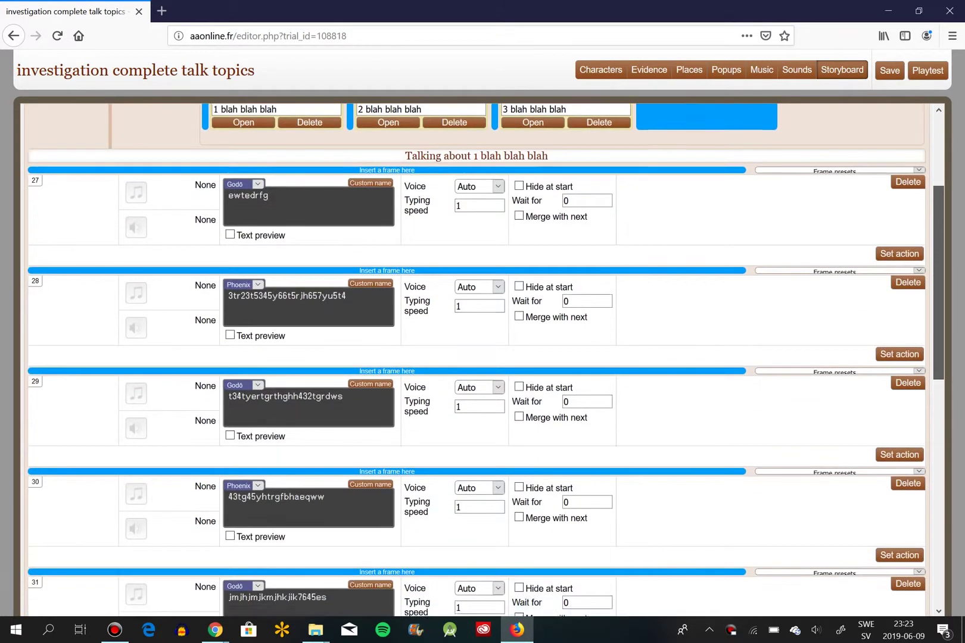
{"action": "scroll", "coordinate": [477, 358], "scroll_direction": "up", "scroll_amount": 4}
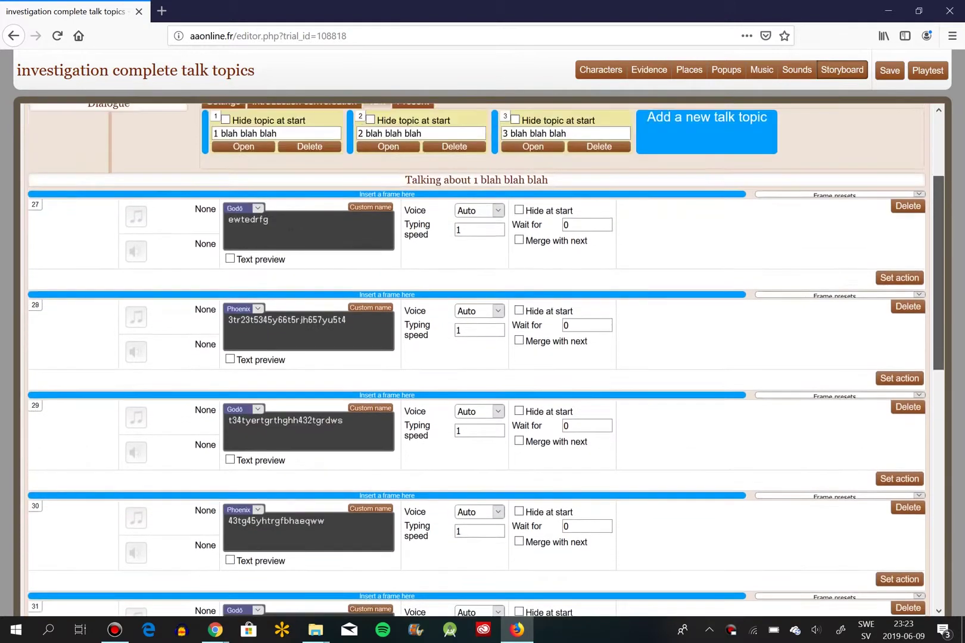
{"action": "left_click_drag", "start_coordinate": [947, 244], "coordinate": [573, 244]}
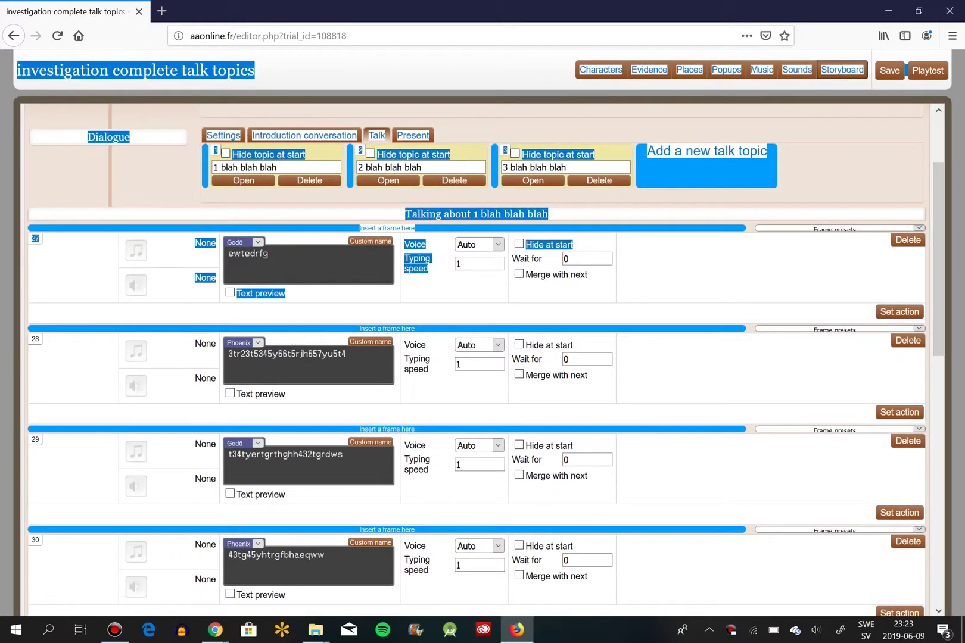
{"action": "left_click", "coordinate": [480, 280]}
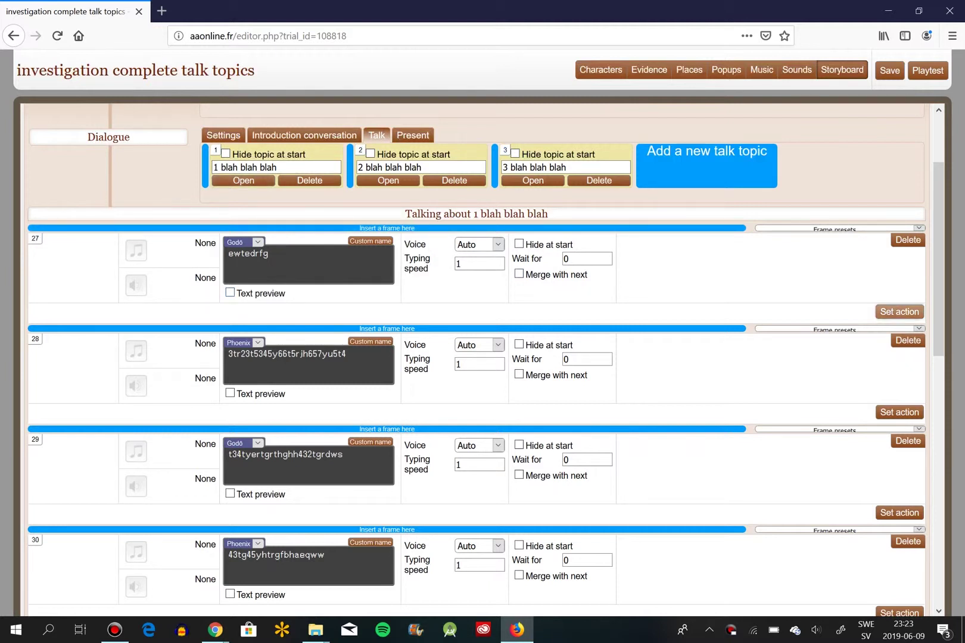
- Give frame 27, the first frame of the first talk topic, the action "Define new variables"
{"action": "left_click", "coordinate": [898, 311]}
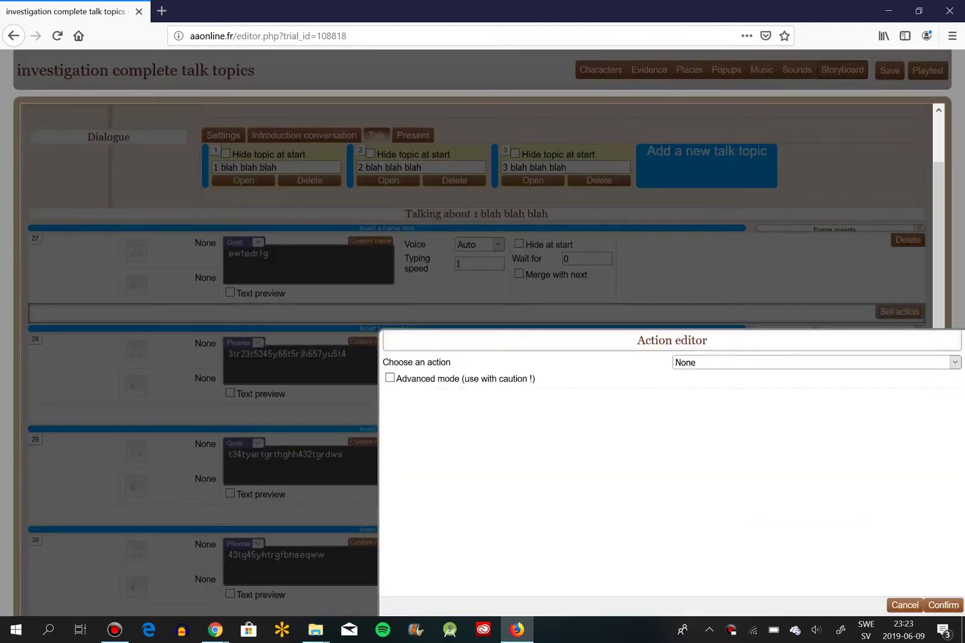
{"action": "left_click", "coordinate": [813, 362]}
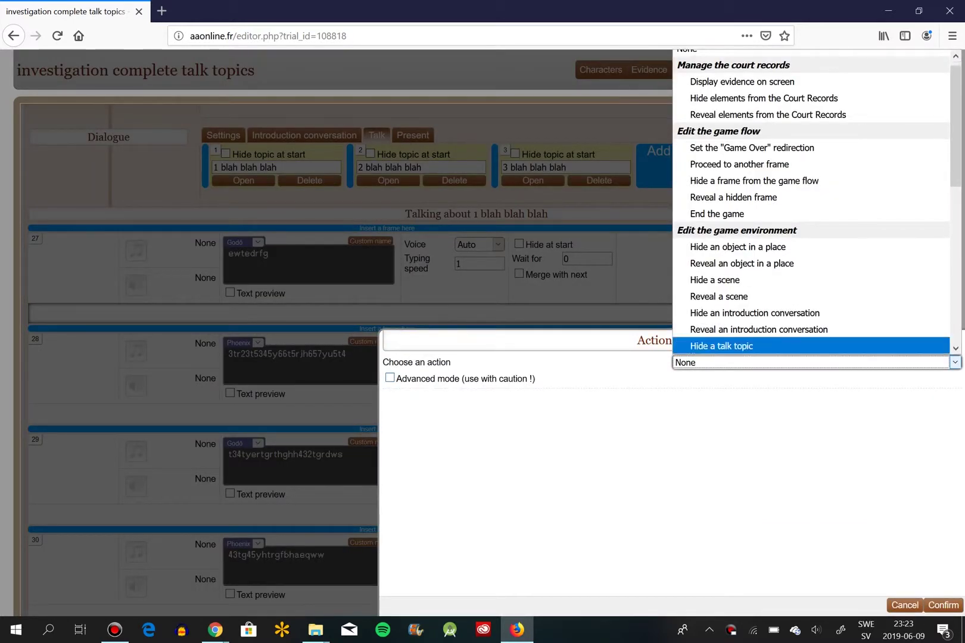
{"action": "key", "text": "d"}
{"action": "key", "text": "Return"}
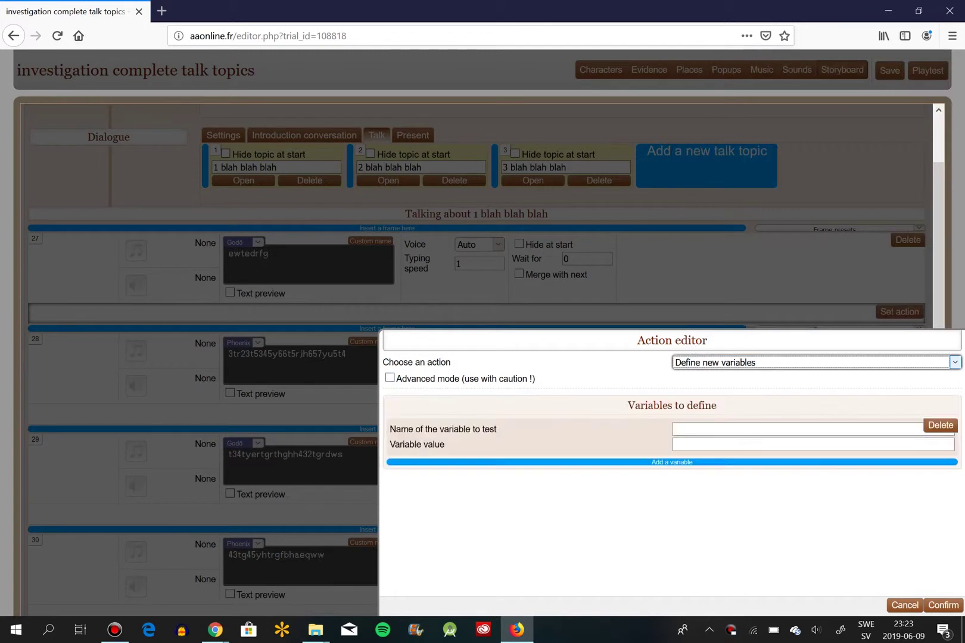
{"action": "type", "text": "z"}
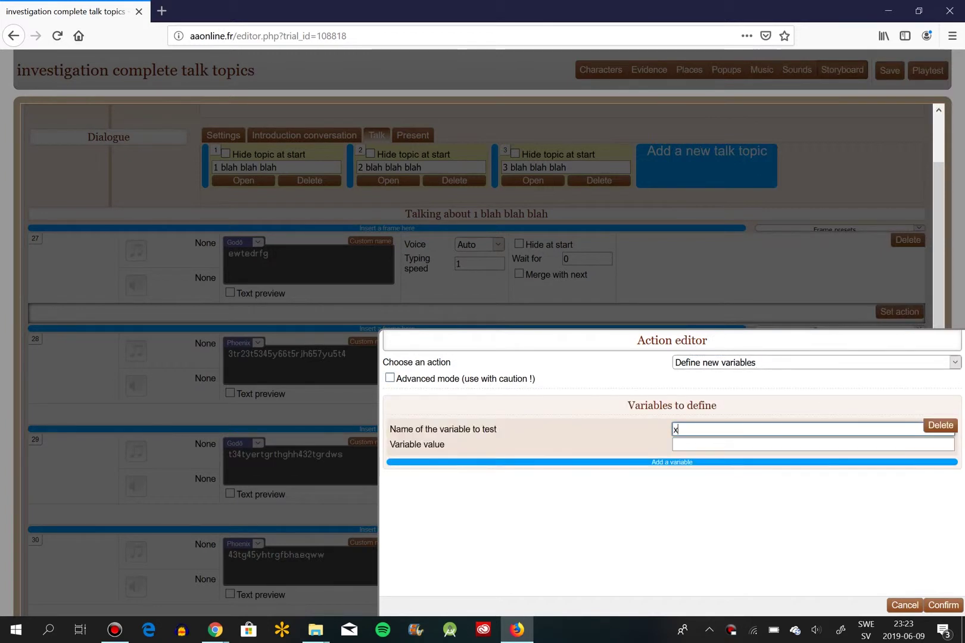
{"action": "key", "text": "BackSpace"}
{"action": "type", "text": "z"}
{"action": "key", "text": "BackSpace"}
{"action": "scroll", "coordinate": [476, 215], "scroll_direction": "up", "scroll_amount": 3}
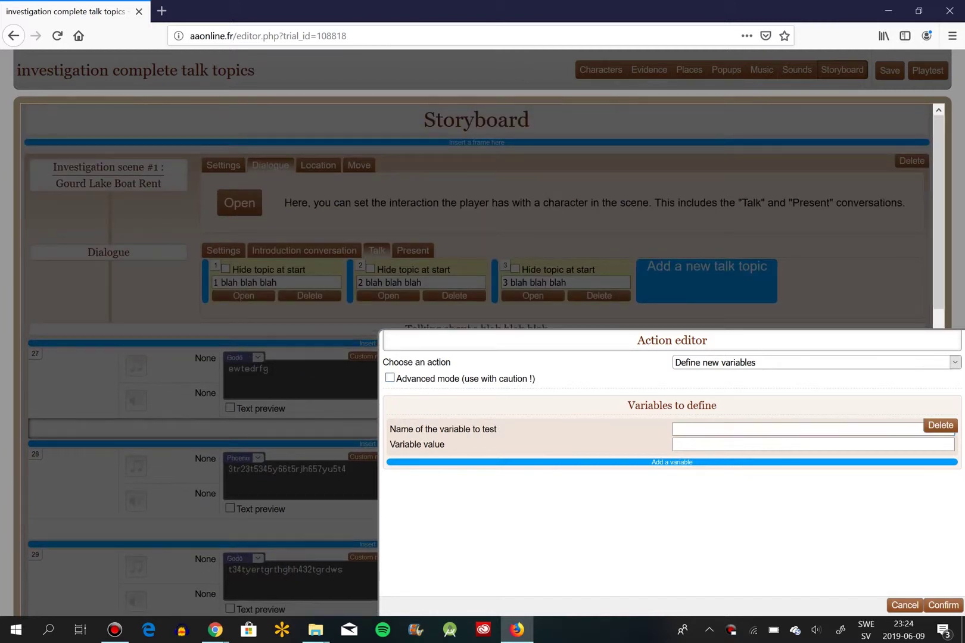
- Define the variable scene1Talk1 with the value 1 in frame 27's action and confirm it
{"action": "left_click", "coordinate": [675, 429]}
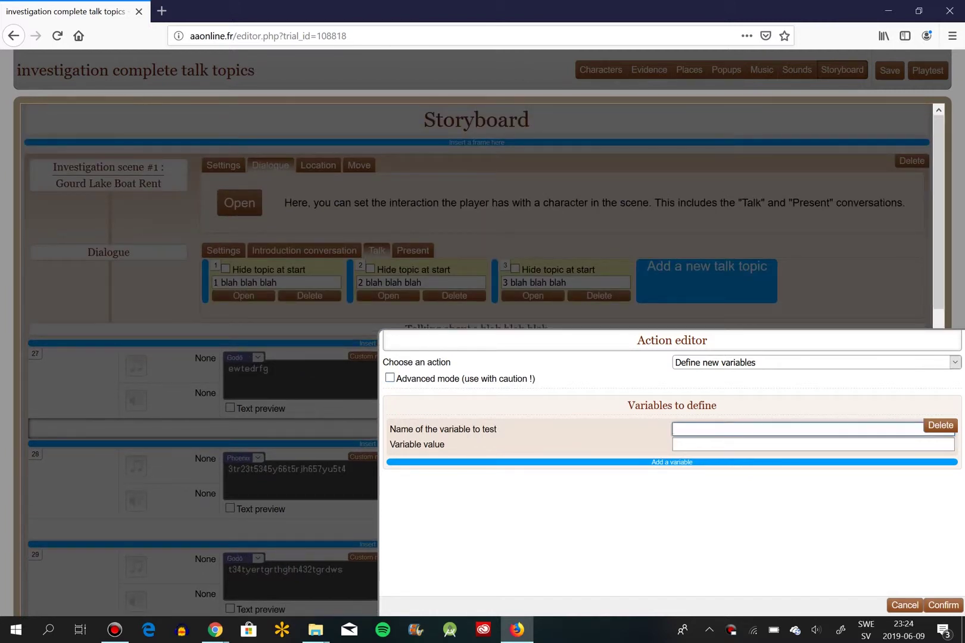
{"action": "type", "text": "scene1Talk1"}
{"action": "key", "text": "Tab"}
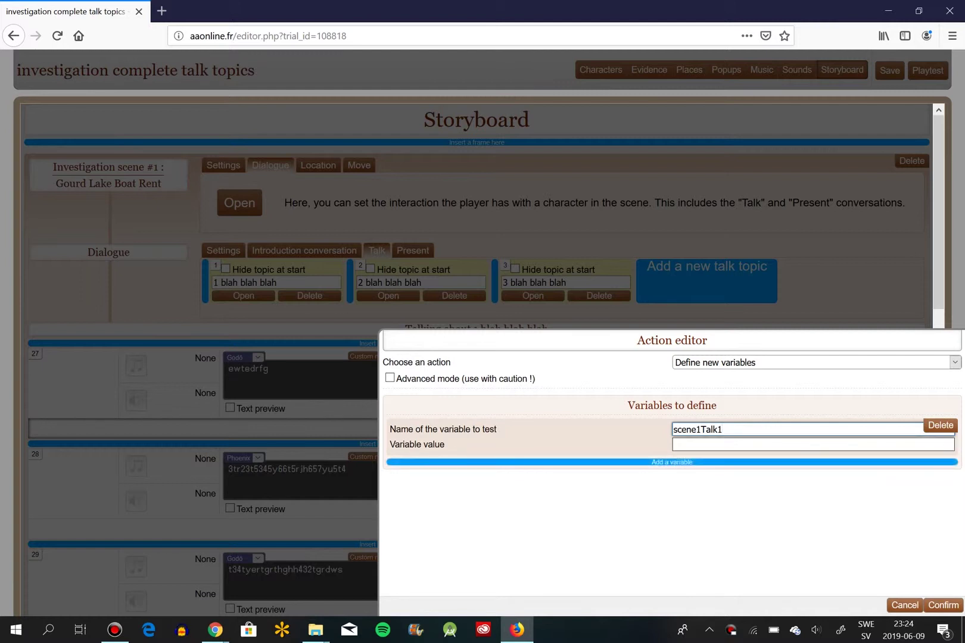
{"action": "left_click", "coordinate": [812, 444]}
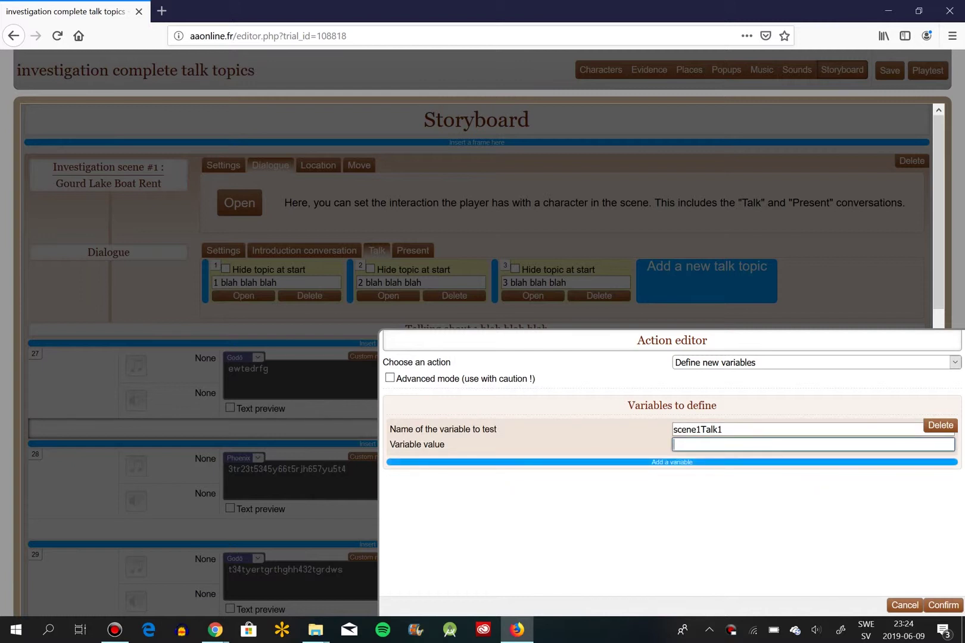
{"action": "type", "text": "1"}
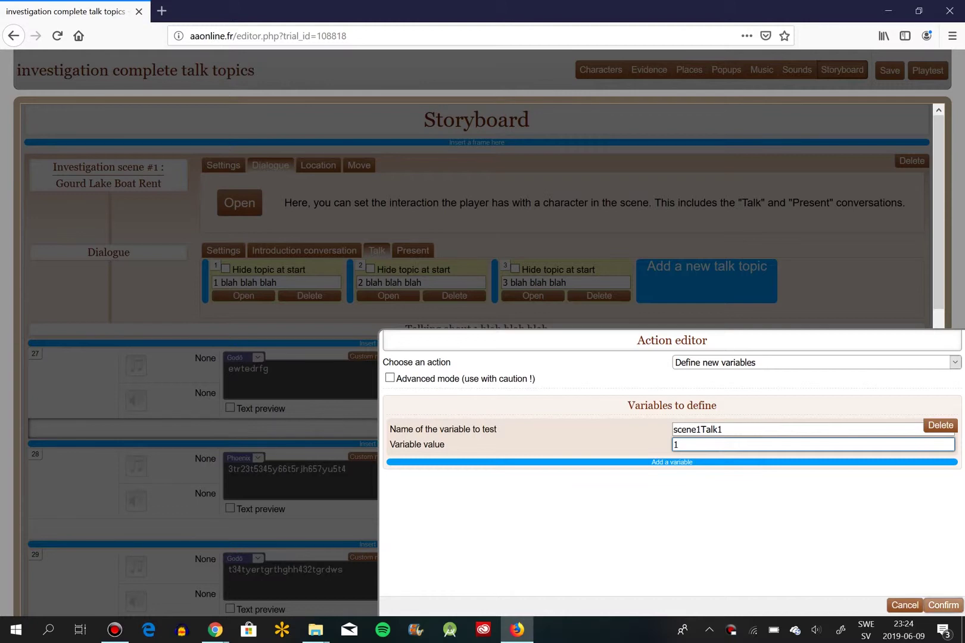
{"action": "left_click", "coordinate": [942, 605]}
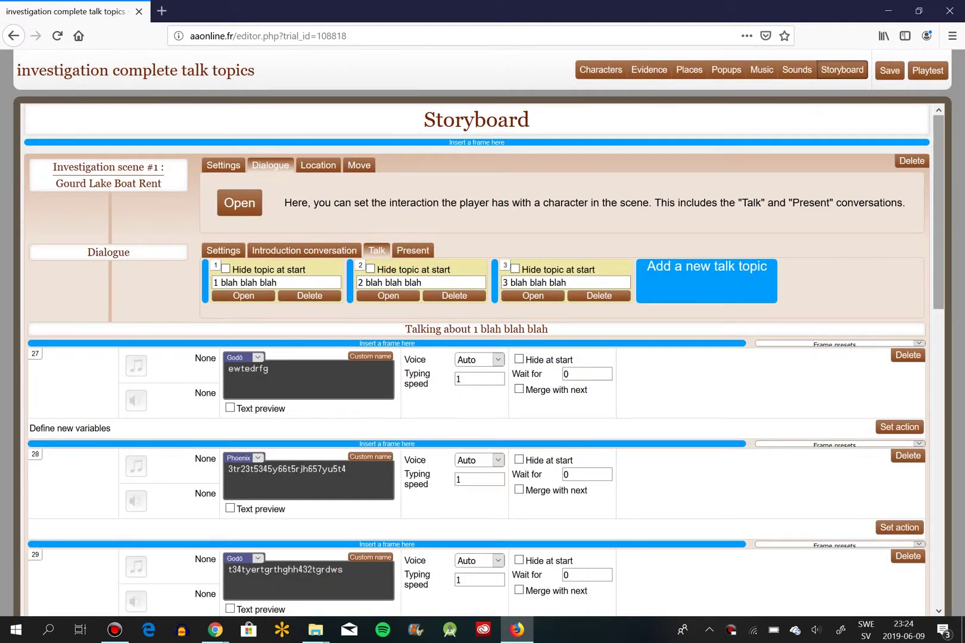
- Open the "2 blah blah blah" conversation and give its first frame the action "Define new variables"
{"action": "scroll", "coordinate": [938, 208], "scroll_direction": "down", "scroll_amount": 3}
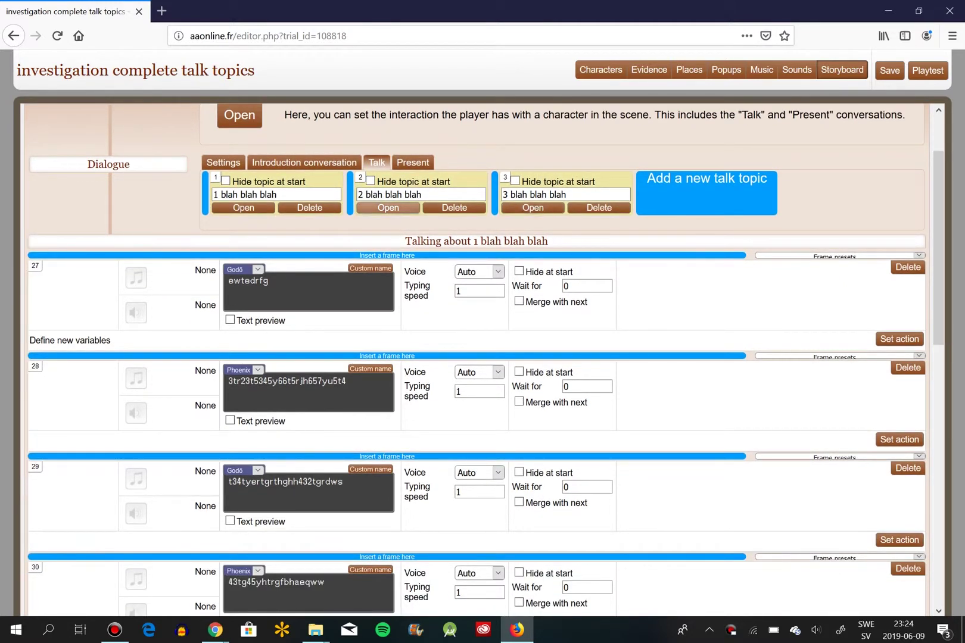
{"action": "left_click", "coordinate": [387, 207]}
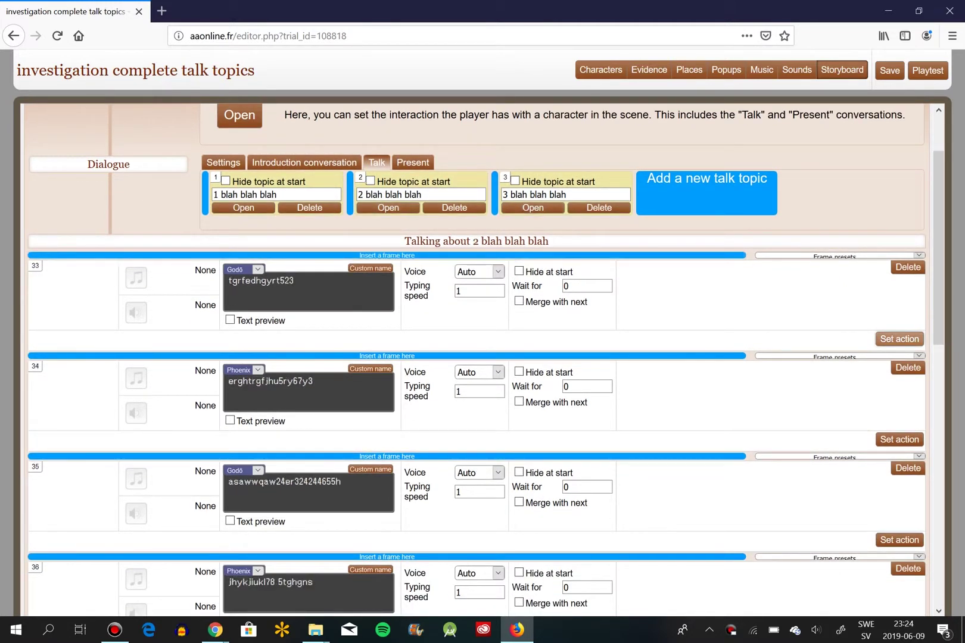
{"action": "left_click", "coordinate": [899, 339]}
{"action": "left_click", "coordinate": [815, 362]}
{"action": "type", "text": "dence on screen"}
{"action": "key", "text": "Return"}
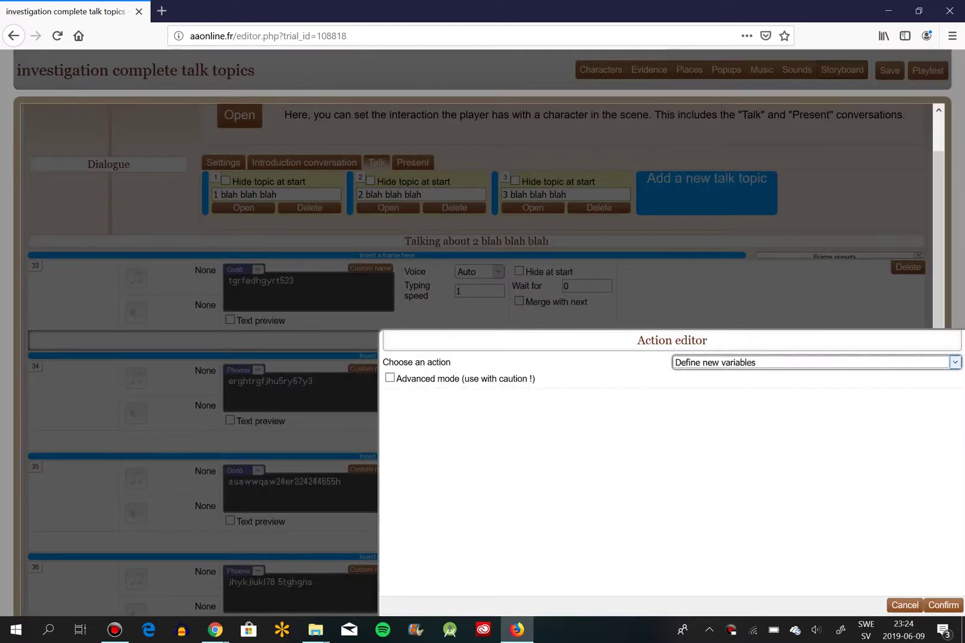
- Define the variable scene1Talk2 with the value 1 in frame 33's action and confirm it
{"action": "left_click", "coordinate": [797, 429]}
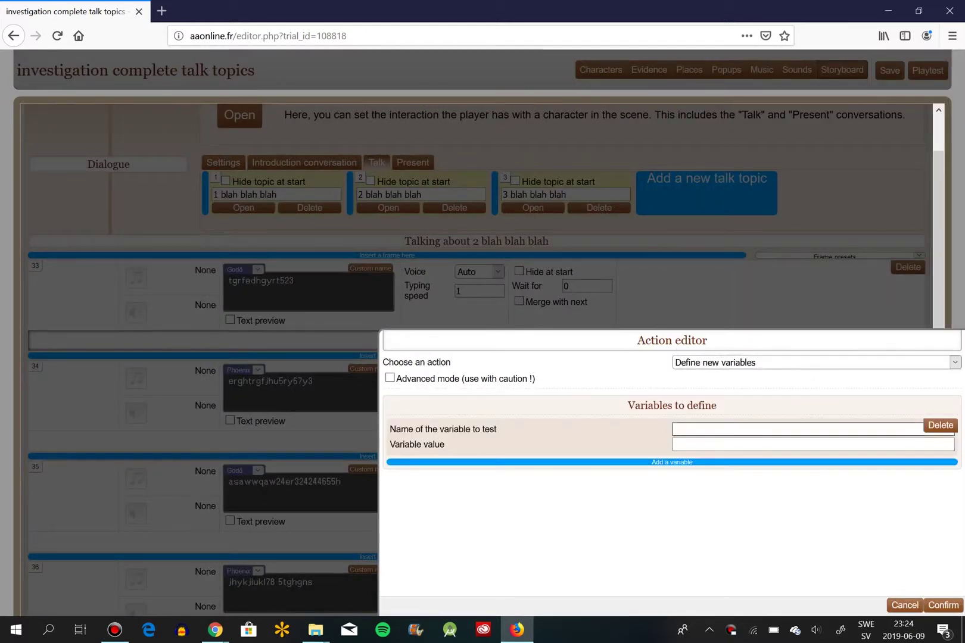
{"action": "type", "text": "scene1Talk2"}
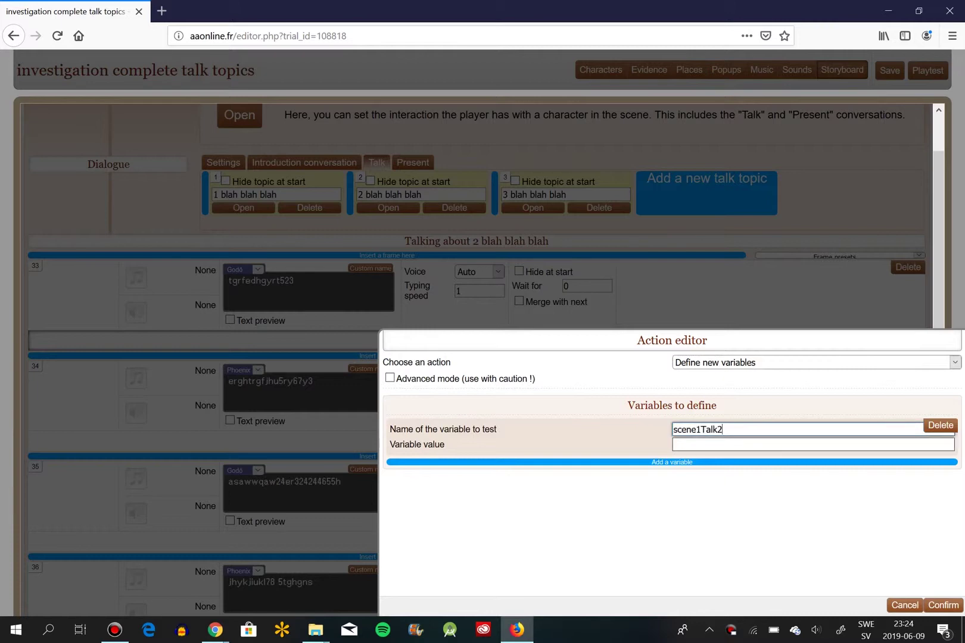
{"action": "left_click", "coordinate": [812, 444]}
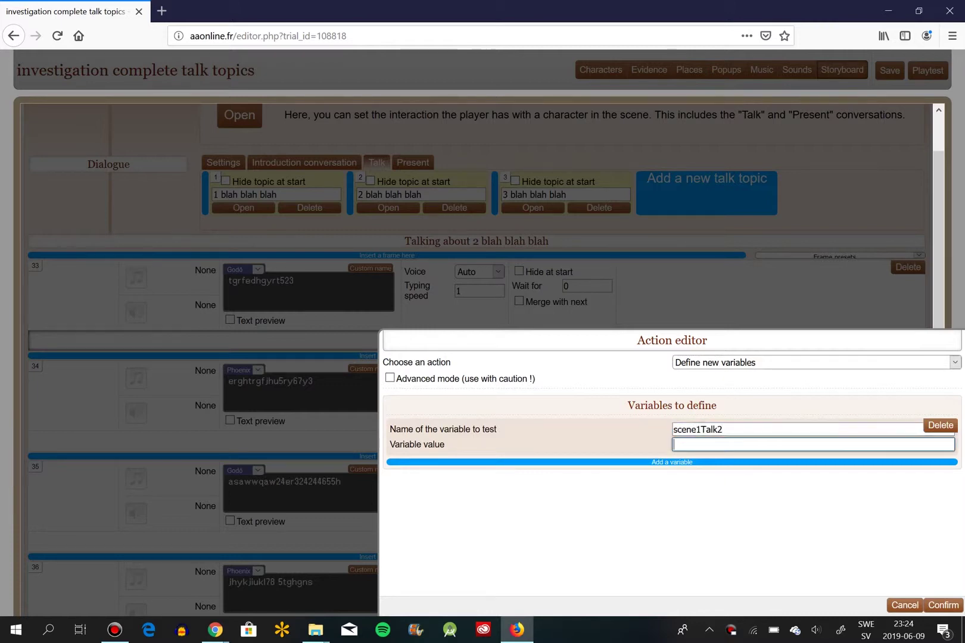
{"action": "type", "text": "1"}
{"action": "left_click", "coordinate": [941, 605]}
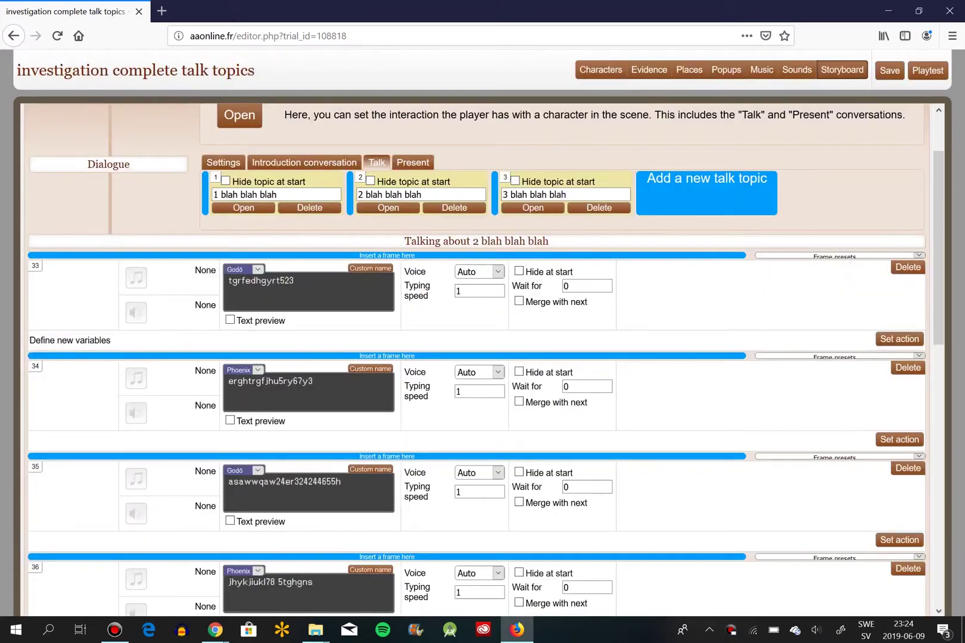
- Open the "3 blah blah blah" conversation and give its first frame the action "Define new variables"
{"action": "left_click", "coordinate": [532, 208]}
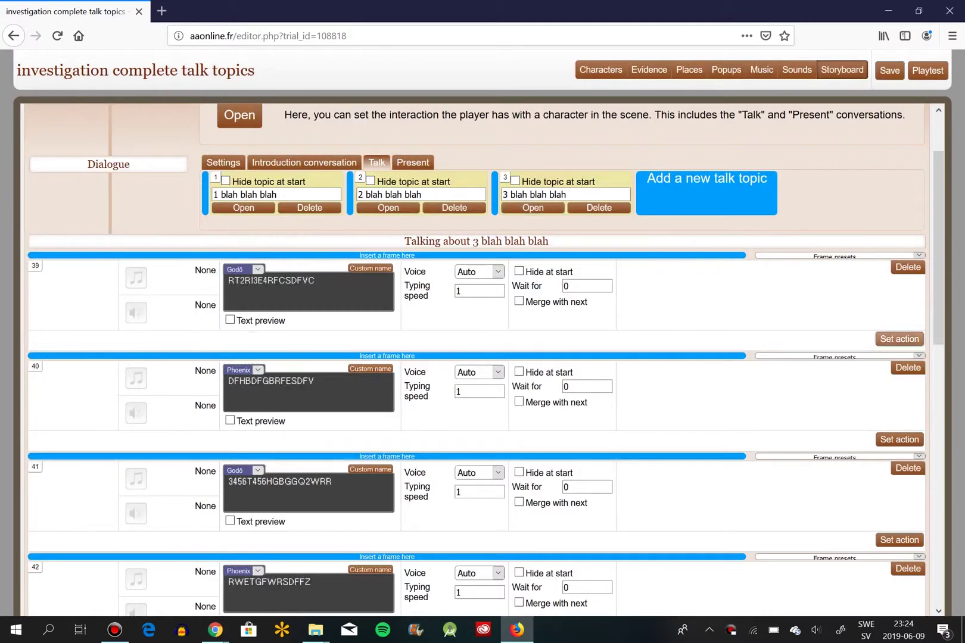
{"action": "left_click", "coordinate": [898, 339]}
{"action": "left_click", "coordinate": [815, 362]}
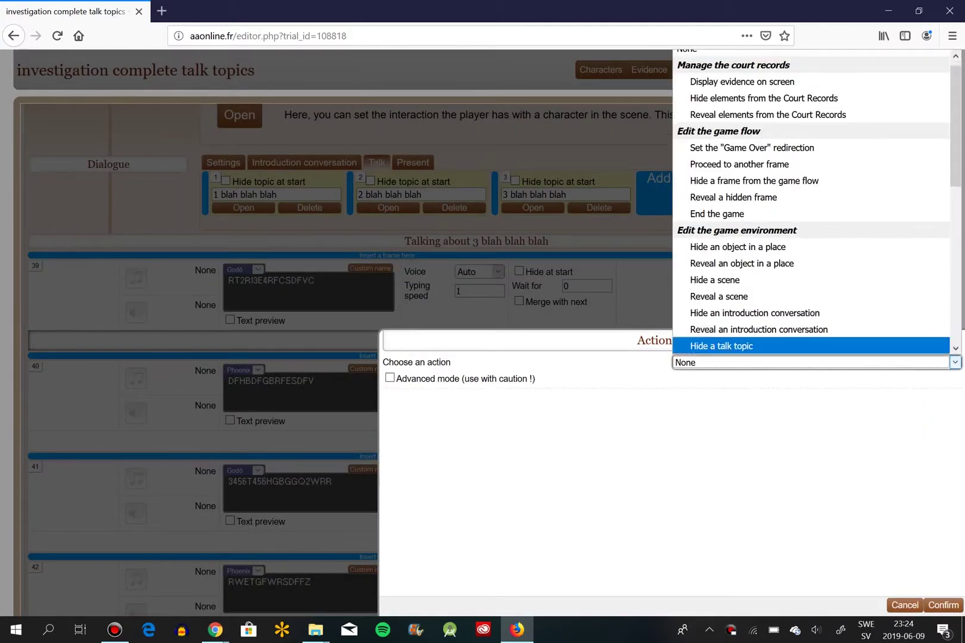
{"action": "scroll", "coordinate": [815, 346], "scroll_direction": "down", "scroll_amount": 5}
{"action": "left_click", "coordinate": [815, 345]}
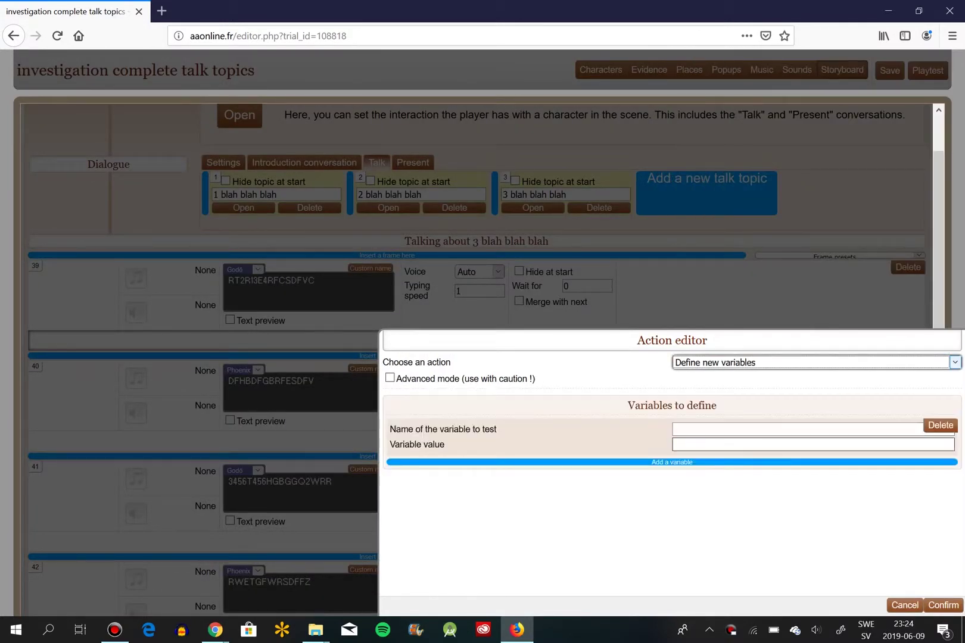
- Define the variable scene1Talk3 with the value 1 in frame 39's action and confirm it
{"action": "left_click", "coordinate": [796, 428]}
{"action": "type", "text": "scene1Talk3"}
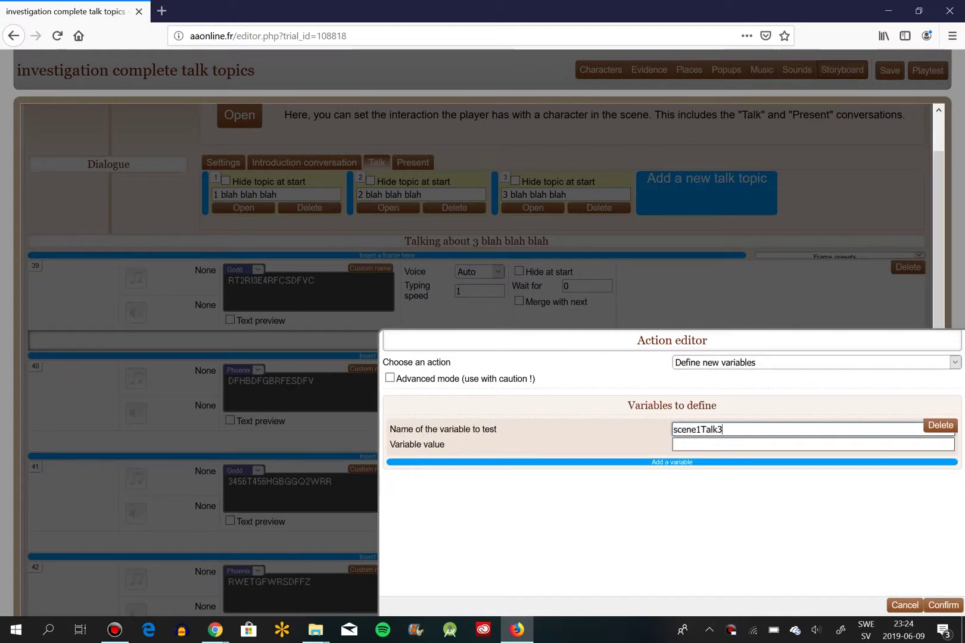
{"action": "key", "text": "Tab"}
{"action": "type", "text": "1"}
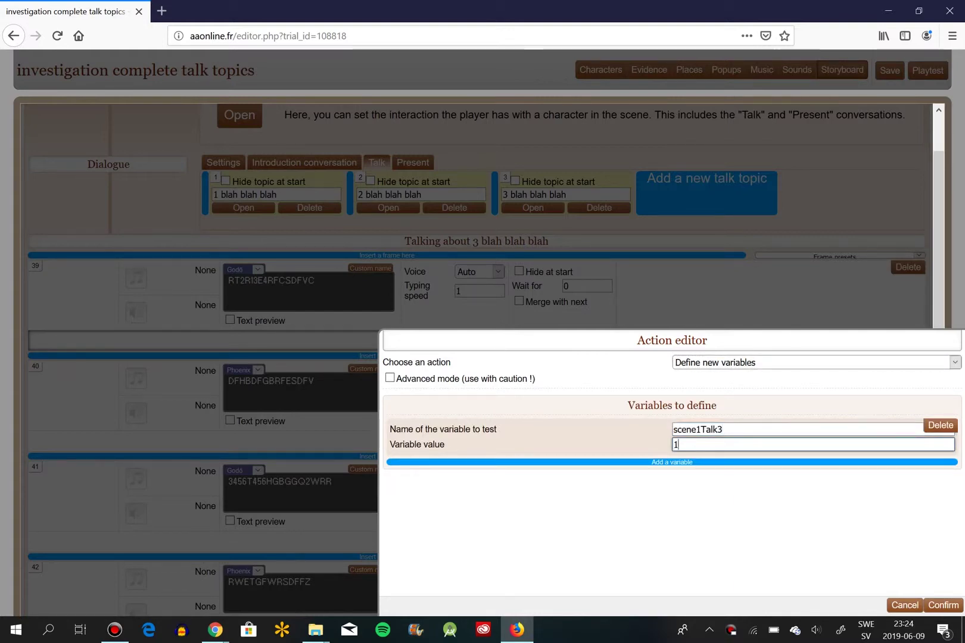
{"action": "key", "text": "Return"}
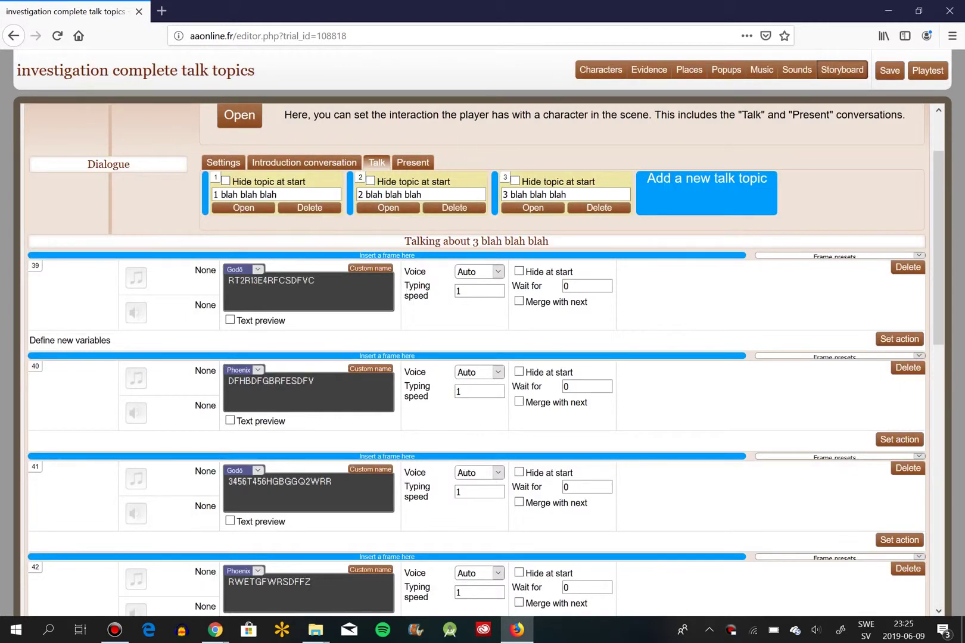
{"action": "scroll", "coordinate": [476, 358], "scroll_direction": "up", "scroll_amount": 3}
{"action": "scroll", "coordinate": [477, 358], "scroll_direction": "down", "scroll_amount": 1}
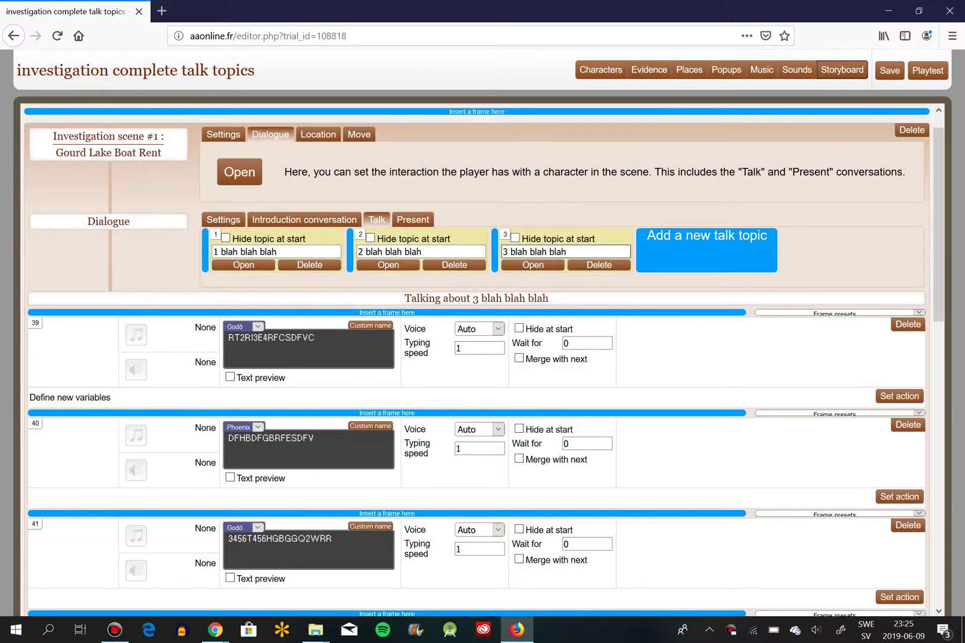
{"action": "scroll", "coordinate": [476, 357], "scroll_direction": "up", "scroll_amount": 1}
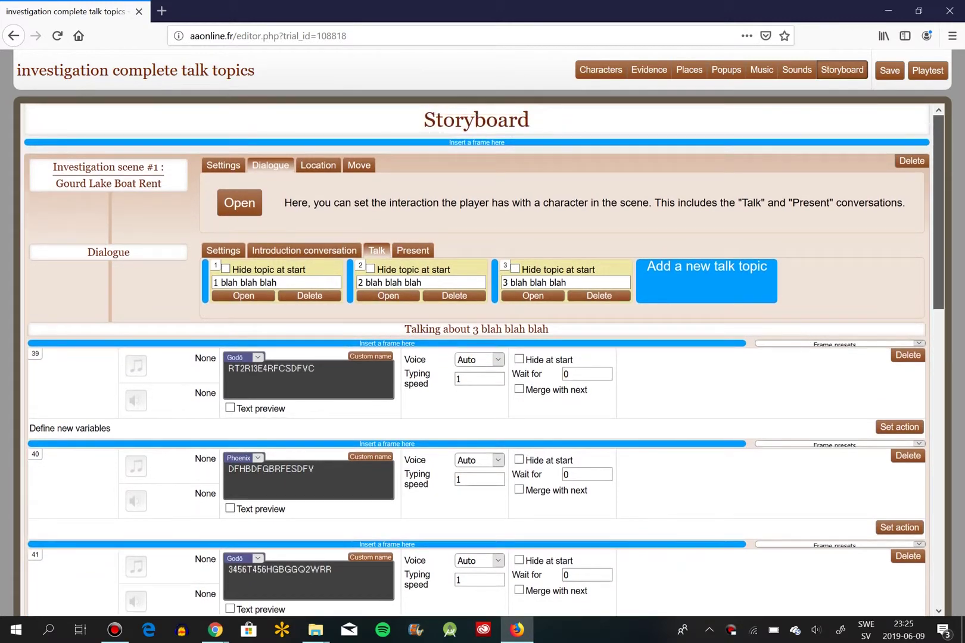
{"action": "scroll", "coordinate": [477, 357], "scroll_direction": "down", "scroll_amount": 4}
{"action": "scroll", "coordinate": [477, 358], "scroll_direction": "up", "scroll_amount": 4}
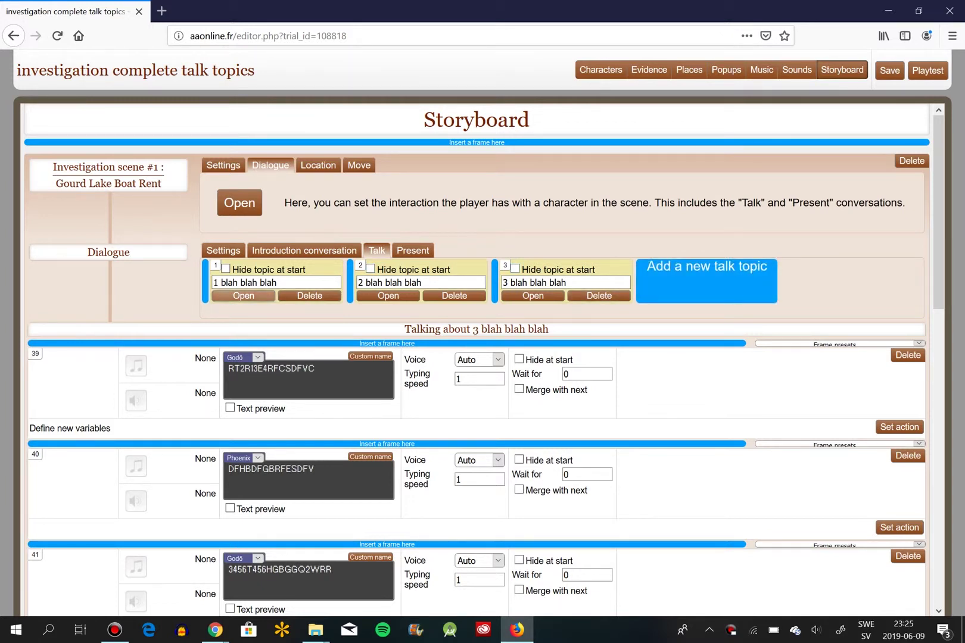
- Append a blank frame to the end of the first talk topic's conversation and set its wait time to 1
{"action": "left_click", "coordinate": [244, 296]}
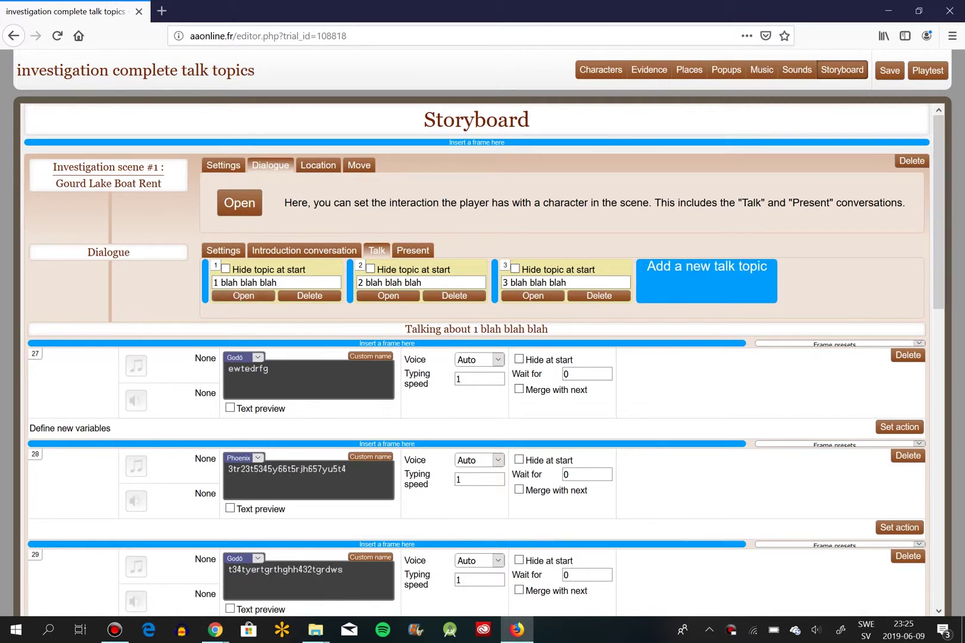
{"action": "left_click_drag", "start_coordinate": [938, 212], "coordinate": [938, 390]}
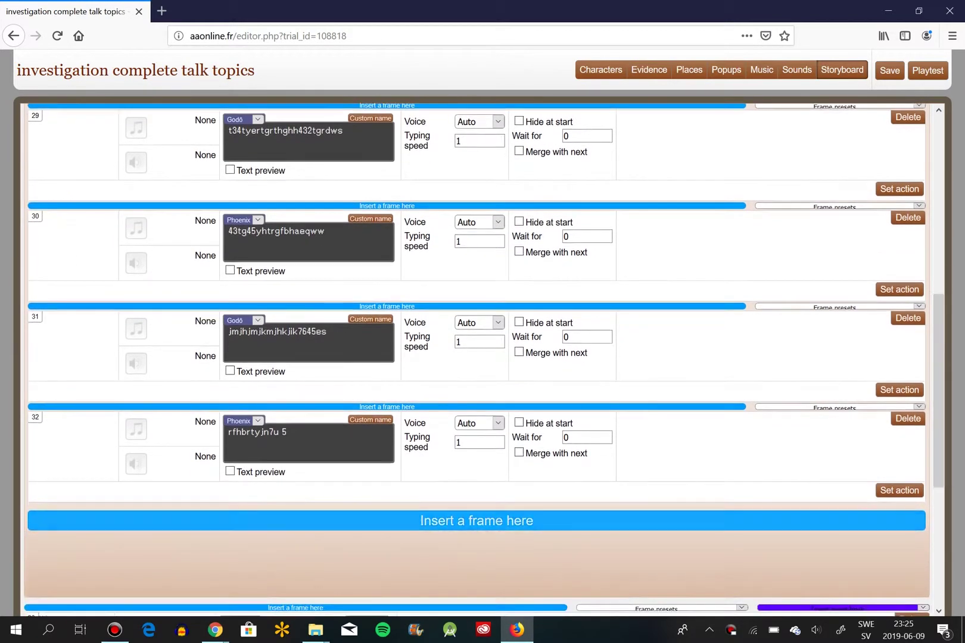
{"action": "left_click", "coordinate": [477, 520]}
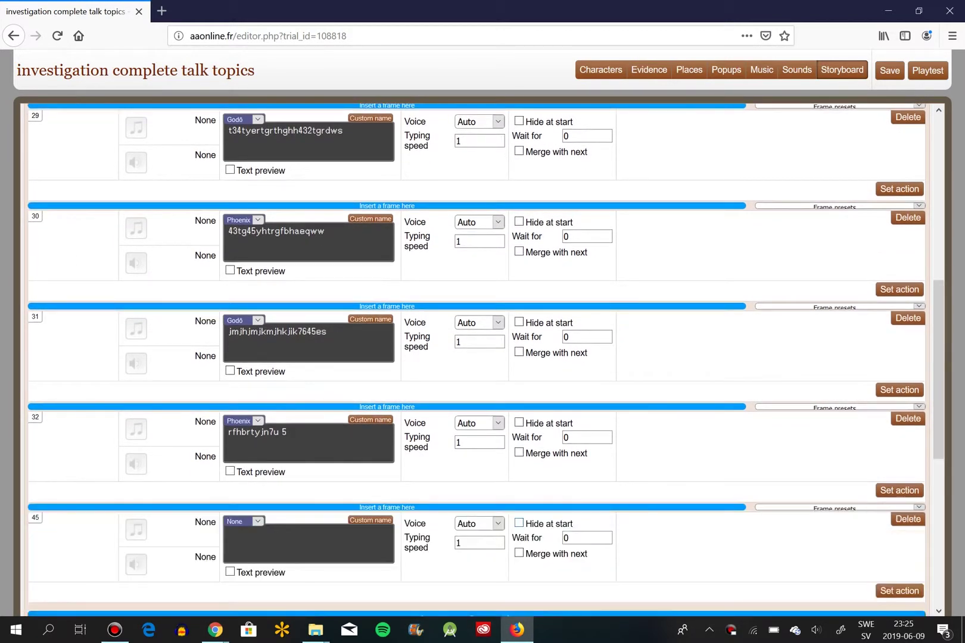
{"action": "key", "text": "Tab"}
{"action": "type", "text": "1"}
{"action": "key", "text": "Tab"}
{"action": "right_click", "coordinate": [899, 594]}
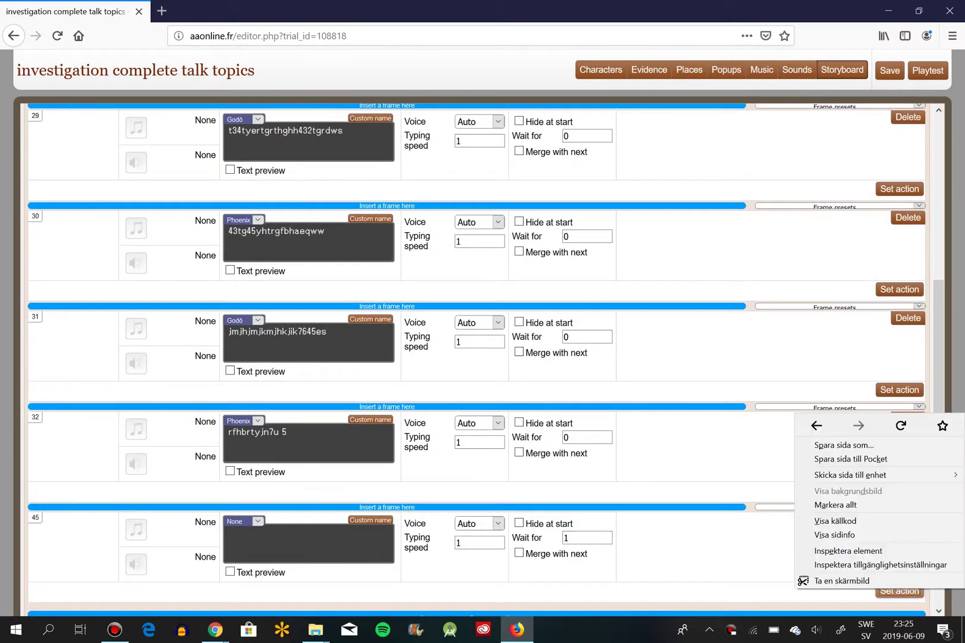
- Give the blank frame 45 the action "Evaluate conditions to redirect the player"
{"action": "key", "text": "Escape"}
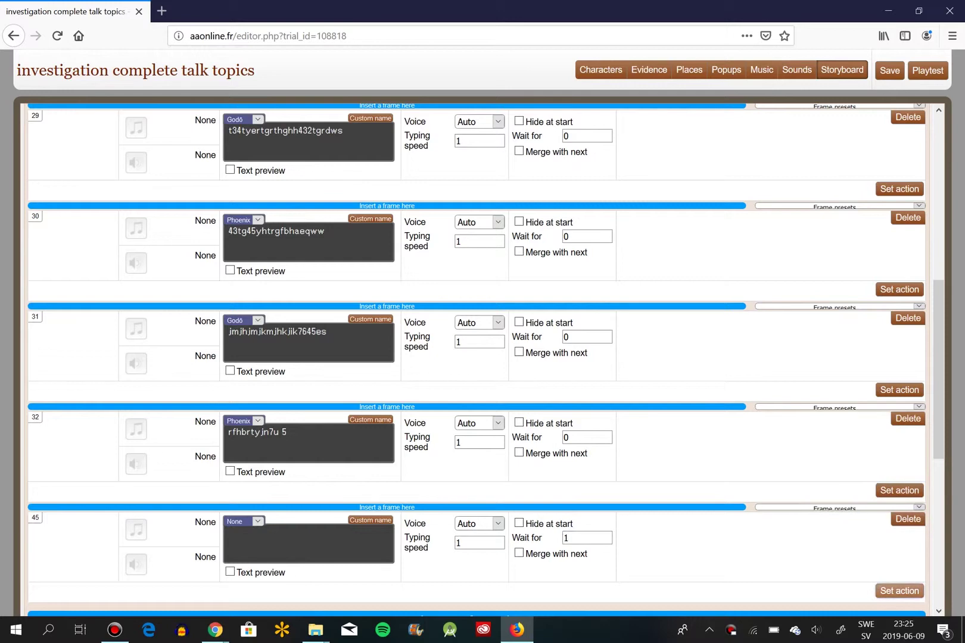
{"action": "left_click", "coordinate": [899, 590]}
{"action": "left_click", "coordinate": [815, 362]}
{"action": "key", "text": "e"}
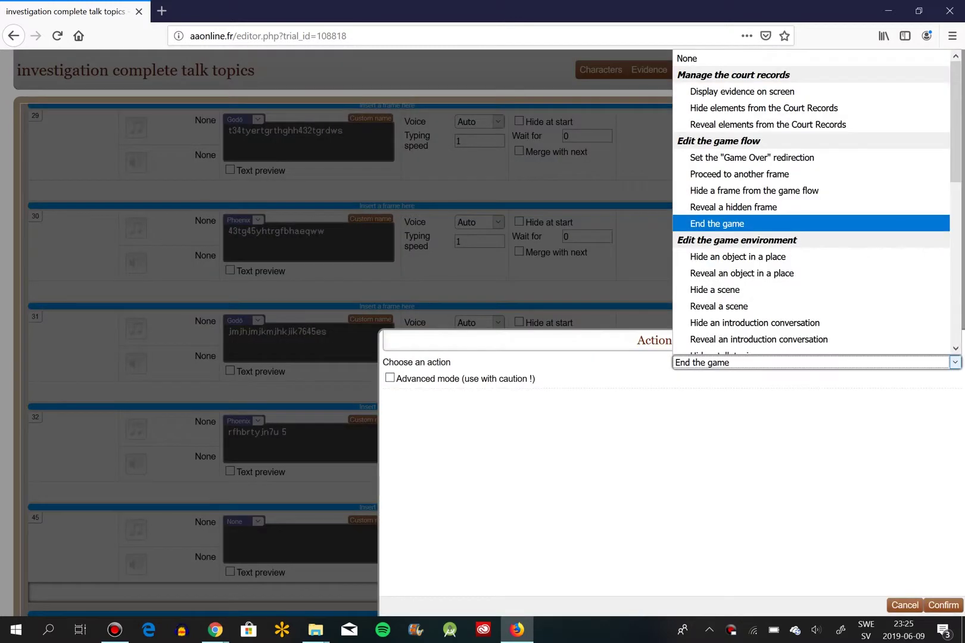
{"action": "key", "text": "v"}
{"action": "key", "text": "Return"}
- Enter the expression to test as "scene1Talk1 * scene1Talk2 * scene1Talk3 = 1" in frame 45's action
{"action": "left_click", "coordinate": [798, 451]}
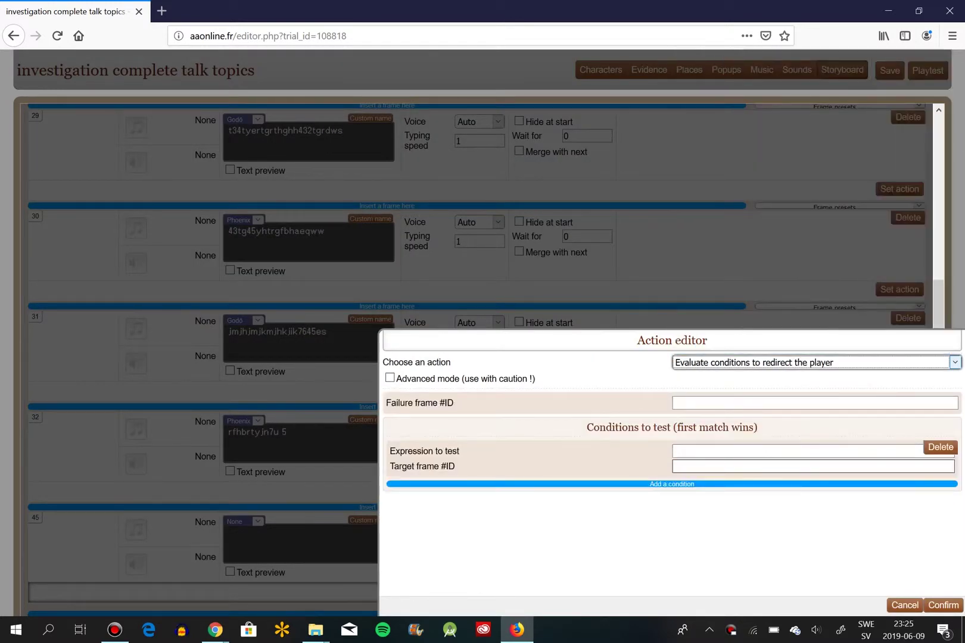
{"action": "left_click", "coordinate": [797, 451]}
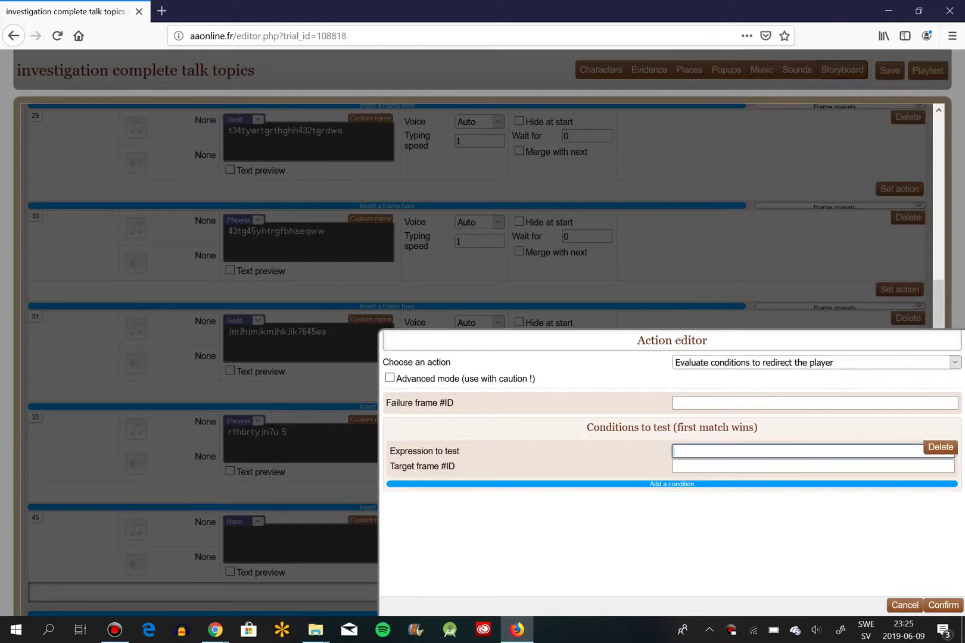
{"action": "type", "text": "scene1Talk1 "}
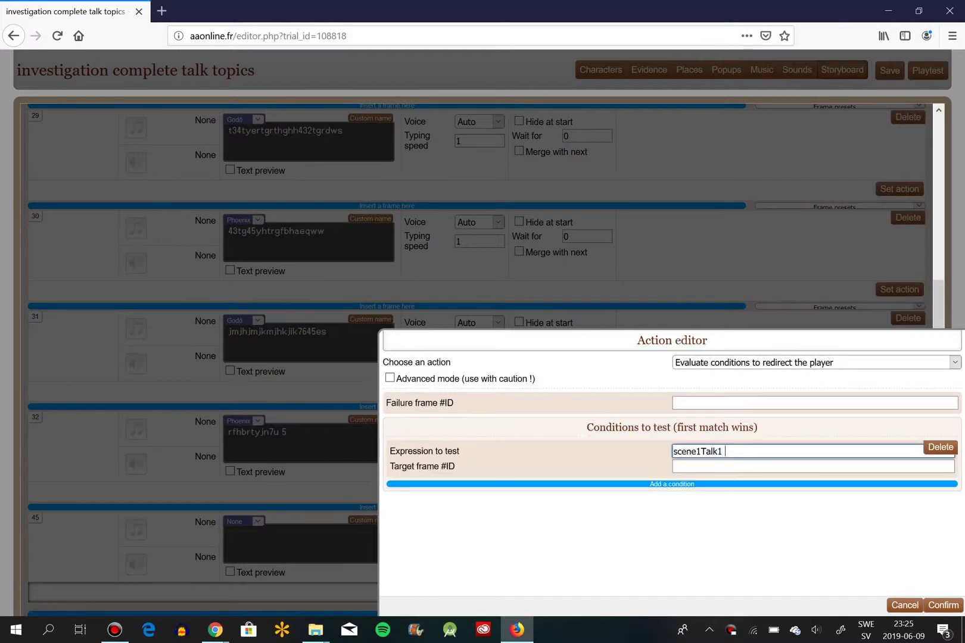
{"action": "type", "text": "* scene12"}
{"action": "key", "text": "Left"}
{"action": "type", "text": "Talk2 * scene1Talk3 = 1"}
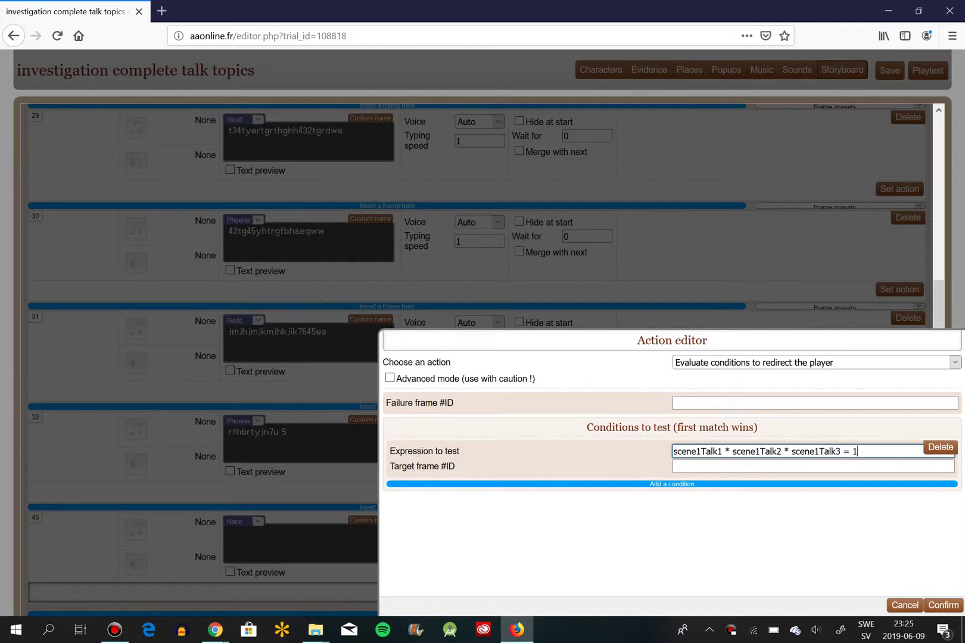
{"action": "key", "text": "Tab"}
{"action": "left_click", "coordinate": [858, 451]}
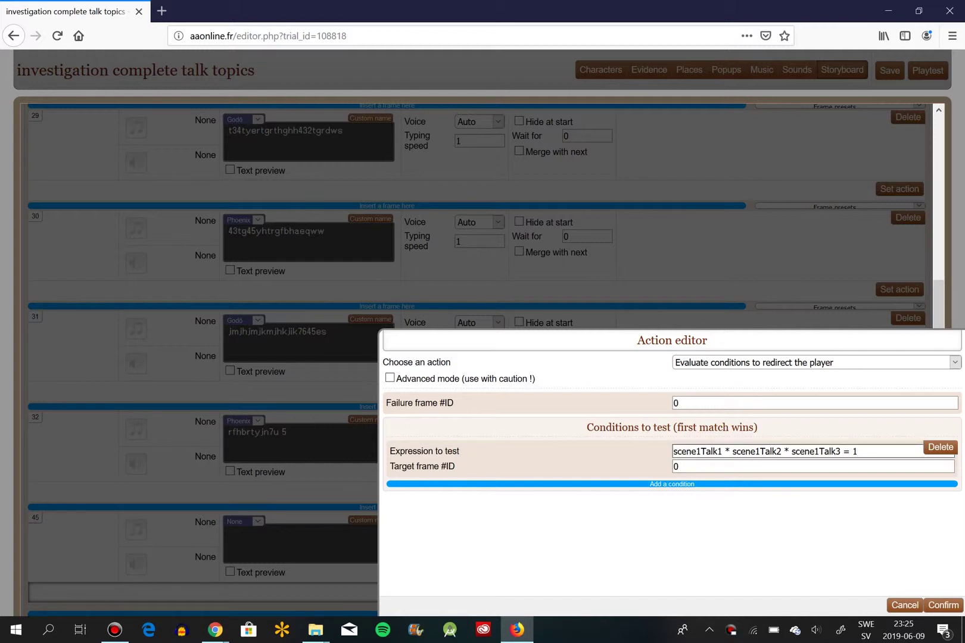
{"action": "left_click", "coordinate": [813, 466]}
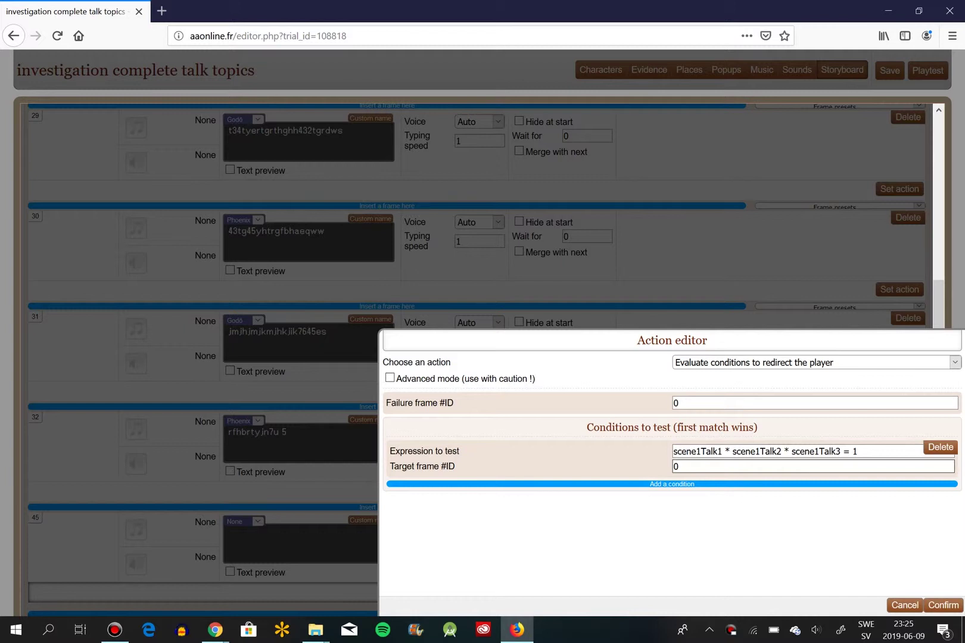
{"action": "left_click", "coordinate": [798, 451]}
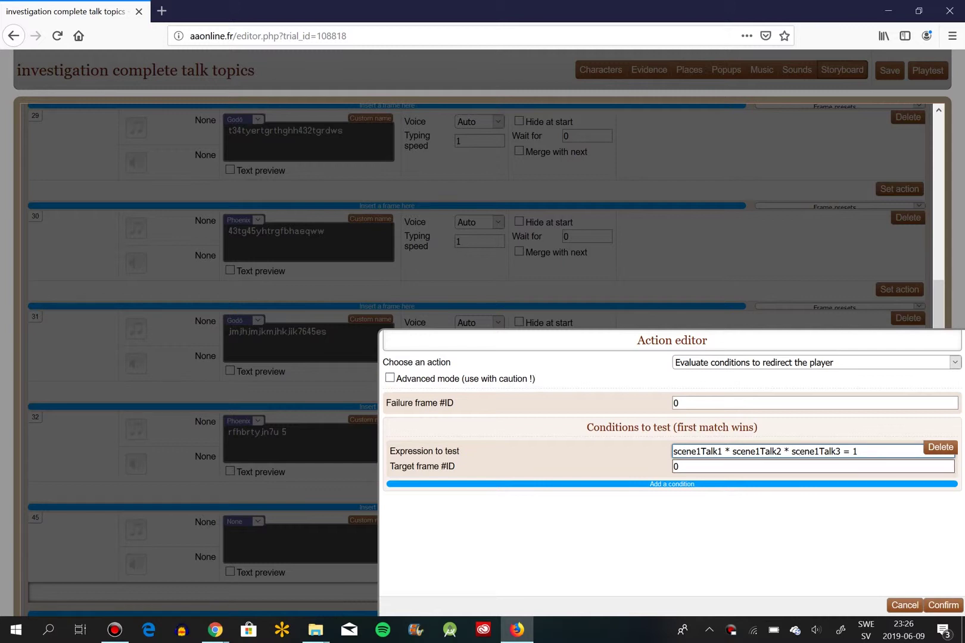
- Set the condition's target frame ID to 26, the "This investigation is done now." frame, and confirm the action
{"action": "key", "text": "Tab"}
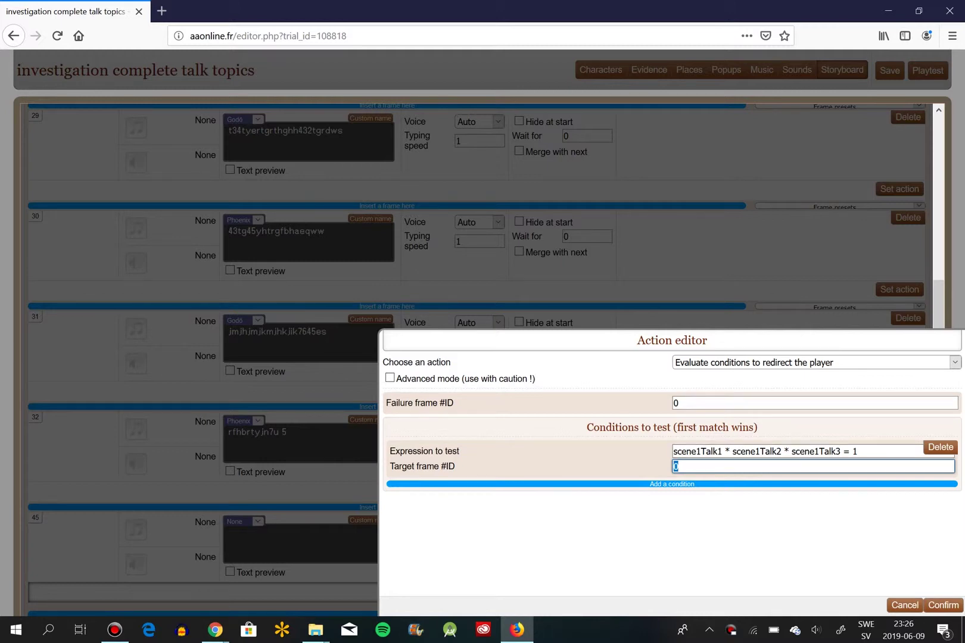
{"action": "left_click_drag", "start_coordinate": [938, 304], "coordinate": [938, 349]}
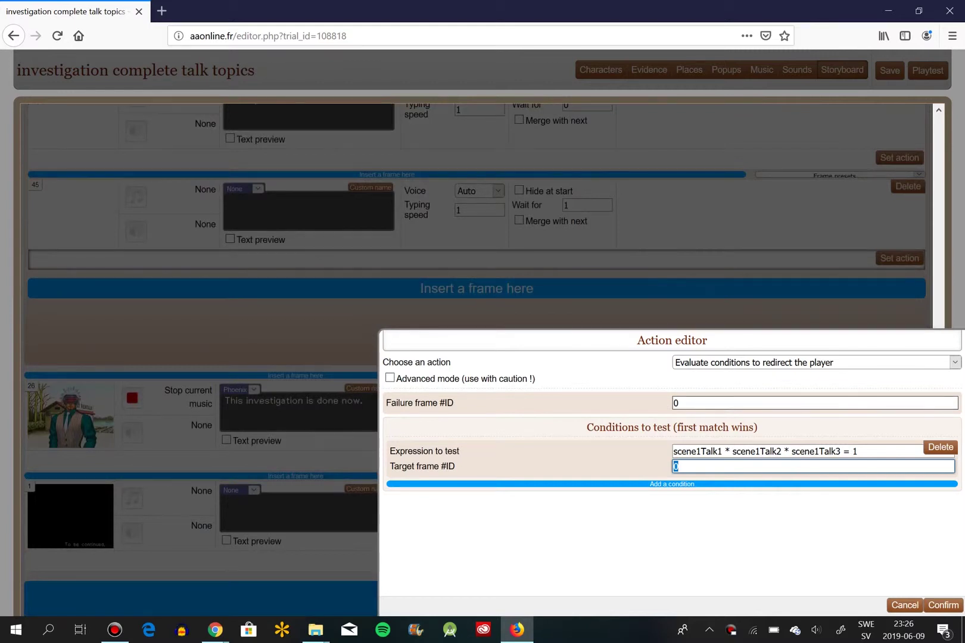
{"action": "type", "text": "26"}
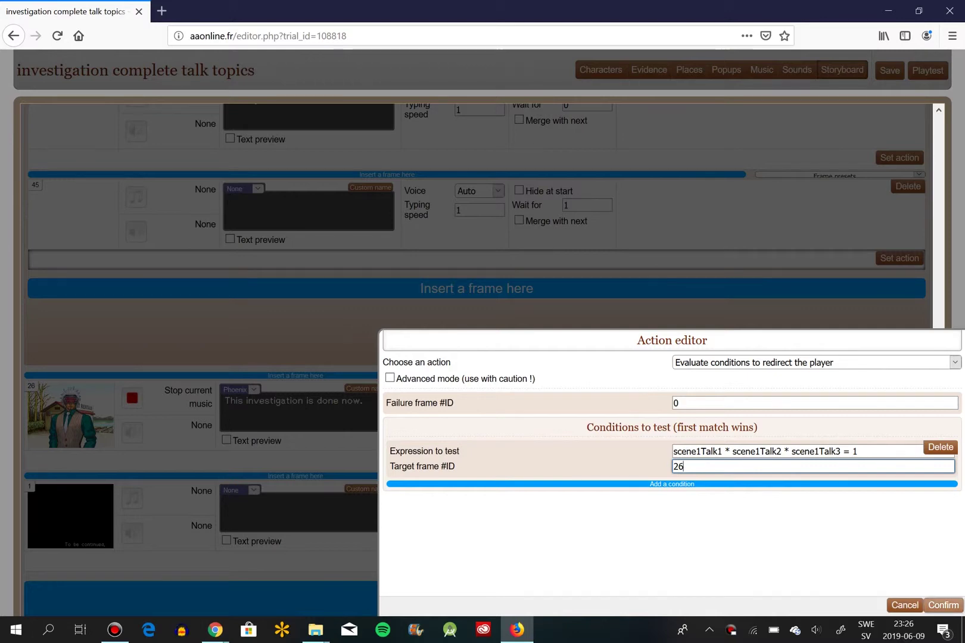
{"action": "left_click", "coordinate": [942, 605]}
- Append another blank frame after frame 45 in the first talk topic and set its wait time to 1
{"action": "left_click_drag", "start_coordinate": [938, 494], "coordinate": [938, 342]}
{"action": "scroll", "coordinate": [476, 357], "scroll_direction": "up", "scroll_amount": 3}
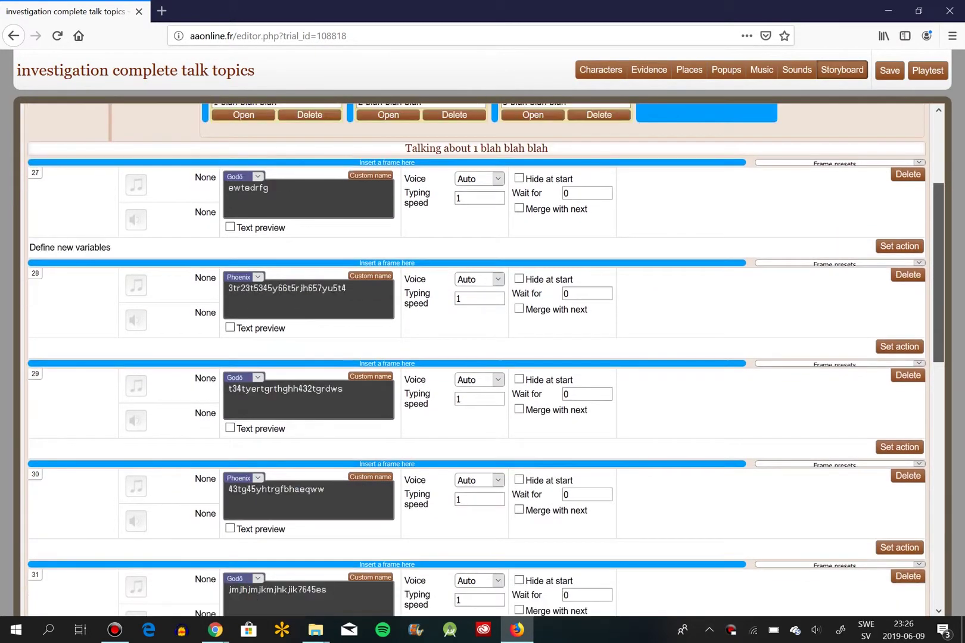
{"action": "scroll", "coordinate": [476, 357], "scroll_direction": "down", "scroll_amount": 2}
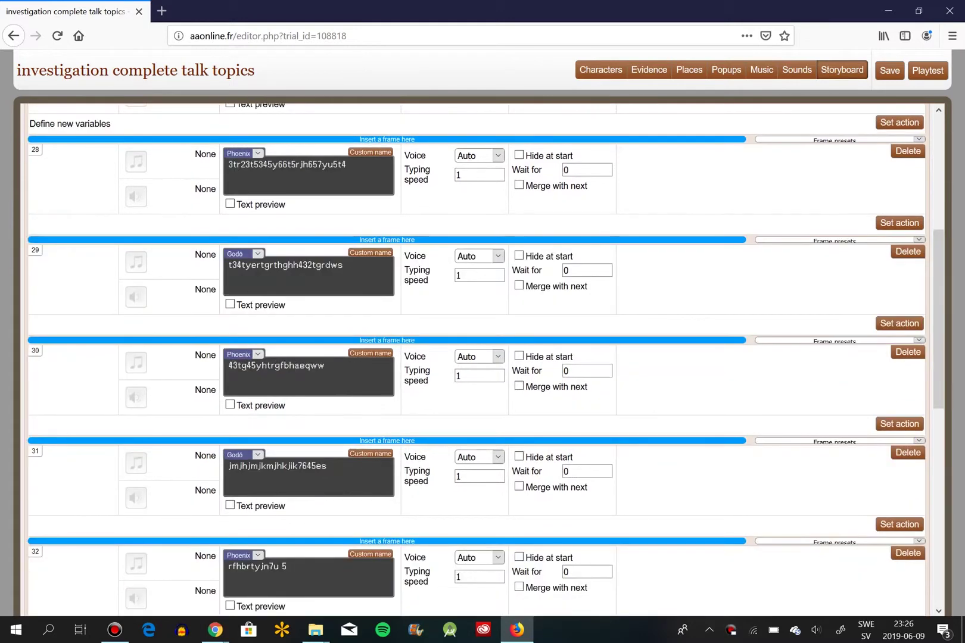
{"action": "scroll", "coordinate": [476, 357], "scroll_direction": "up", "scroll_amount": 5}
{"action": "left_click_drag", "start_coordinate": [937, 213], "coordinate": [938, 215]}
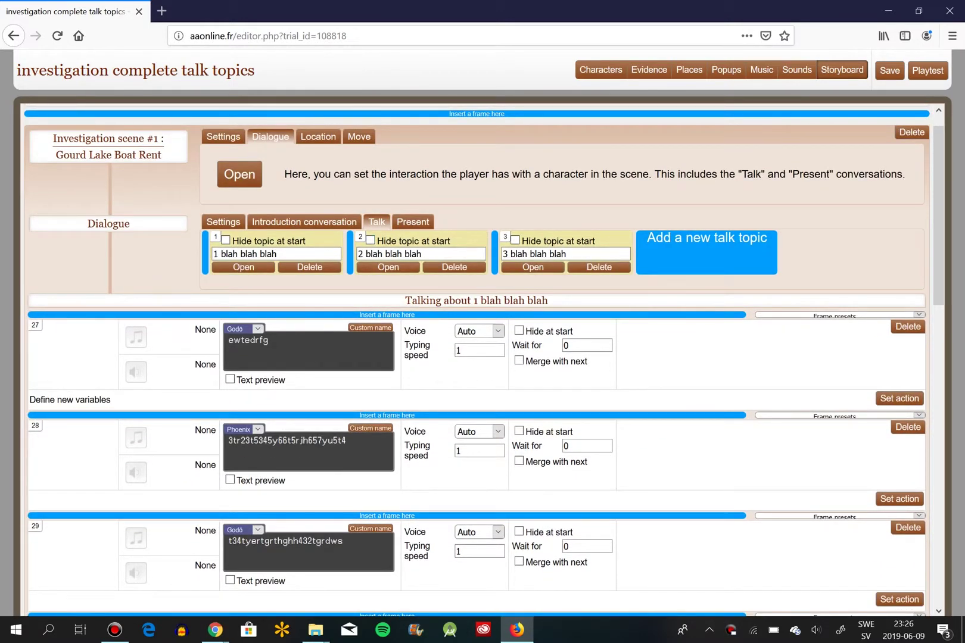
{"action": "scroll", "coordinate": [477, 357], "scroll_direction": "down", "scroll_amount": 12}
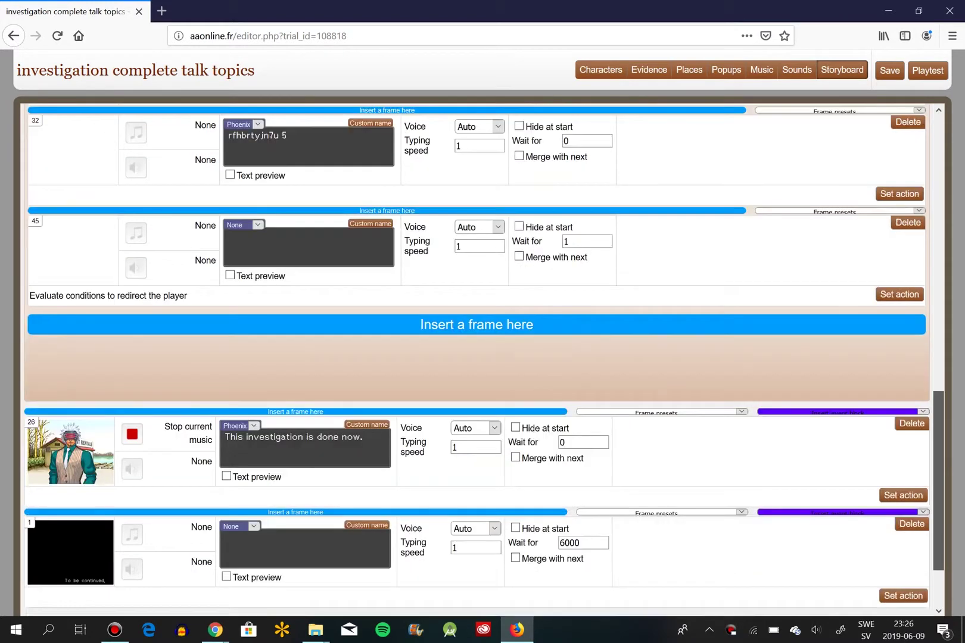
{"action": "scroll", "coordinate": [476, 325], "scroll_direction": "down", "scroll_amount": 1}
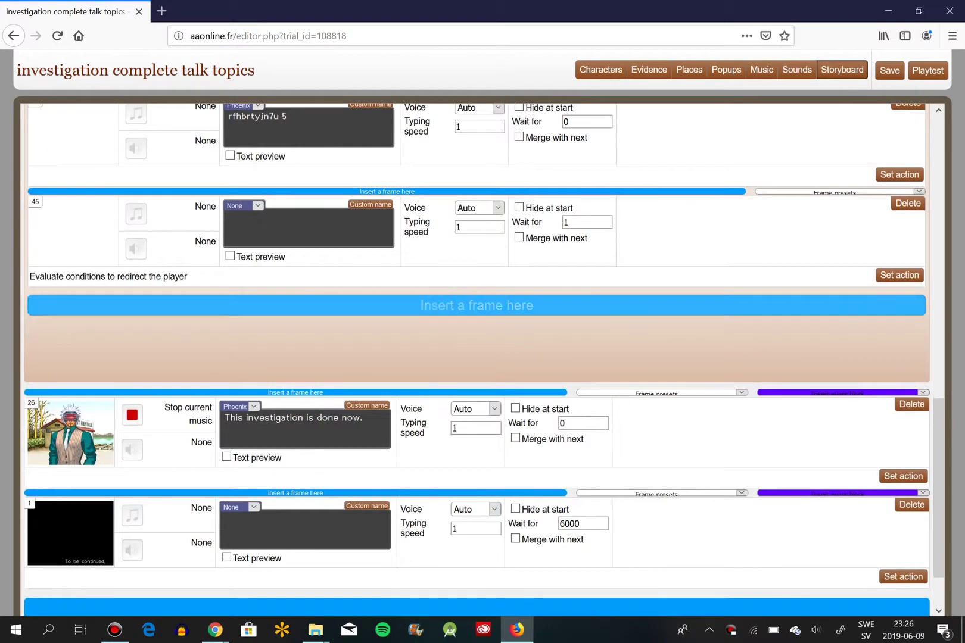
{"action": "left_click", "coordinate": [536, 306]}
{"action": "double_click", "coordinate": [567, 322]}
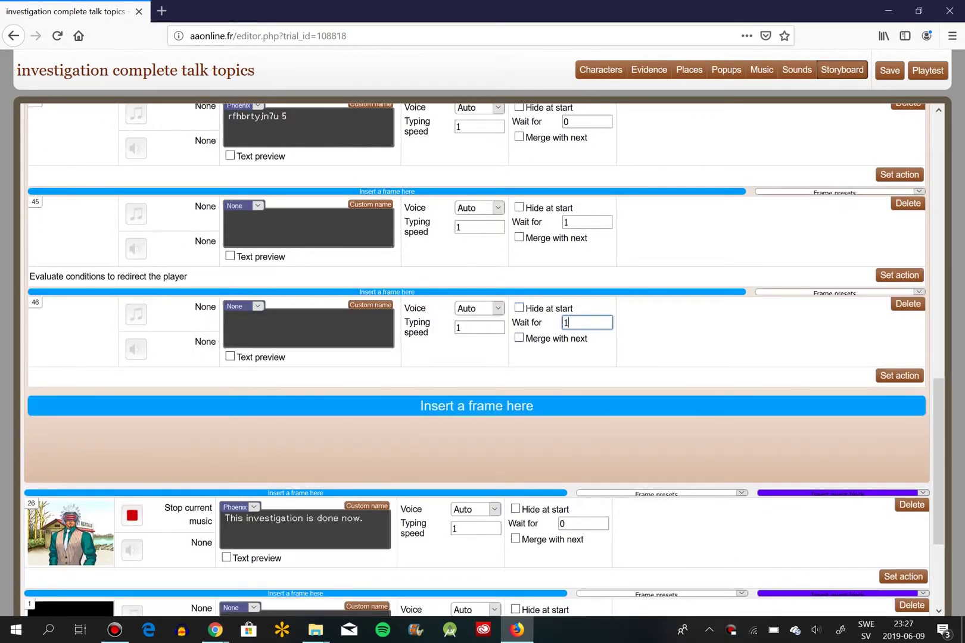
{"action": "type", "text": "1"}
- Set the failure frame ID in frame 45's action to 46, confirm it, and save frame 45 as a frame preset
{"action": "left_click", "coordinate": [899, 275]}
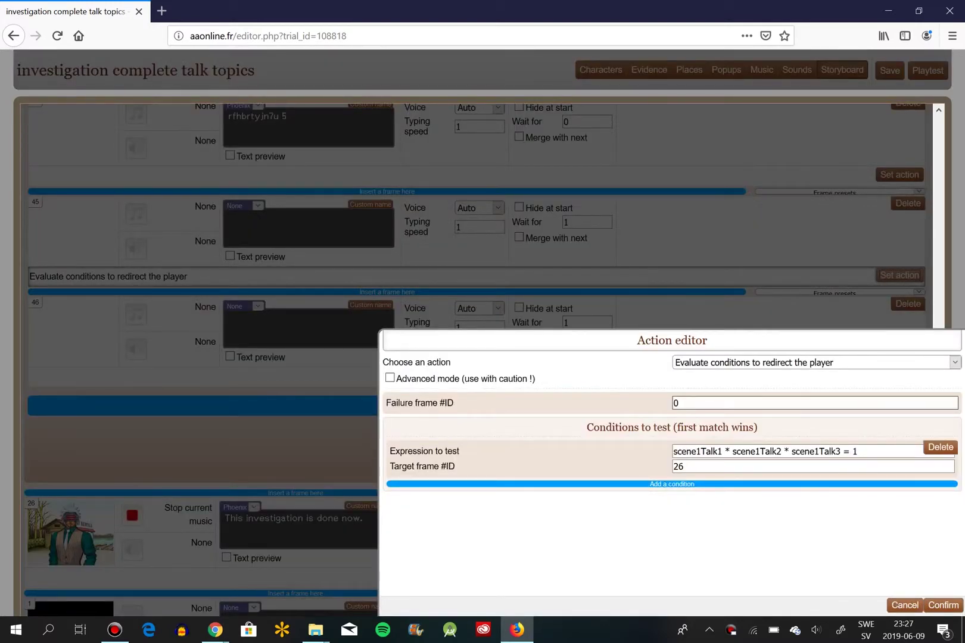
{"action": "double_click", "coordinate": [675, 403]}
{"action": "type", "text": "46"}
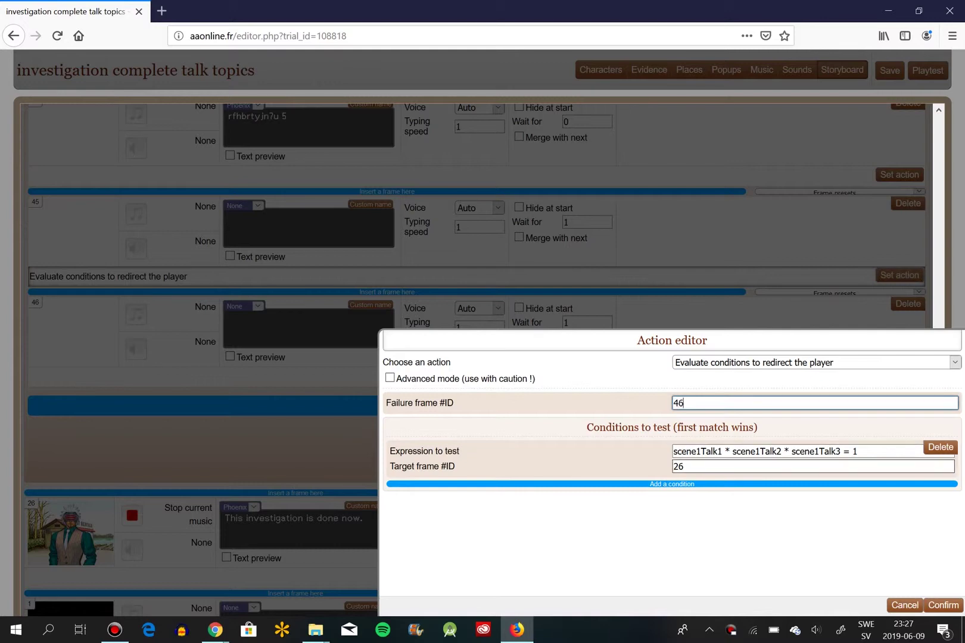
{"action": "left_click", "coordinate": [944, 605]}
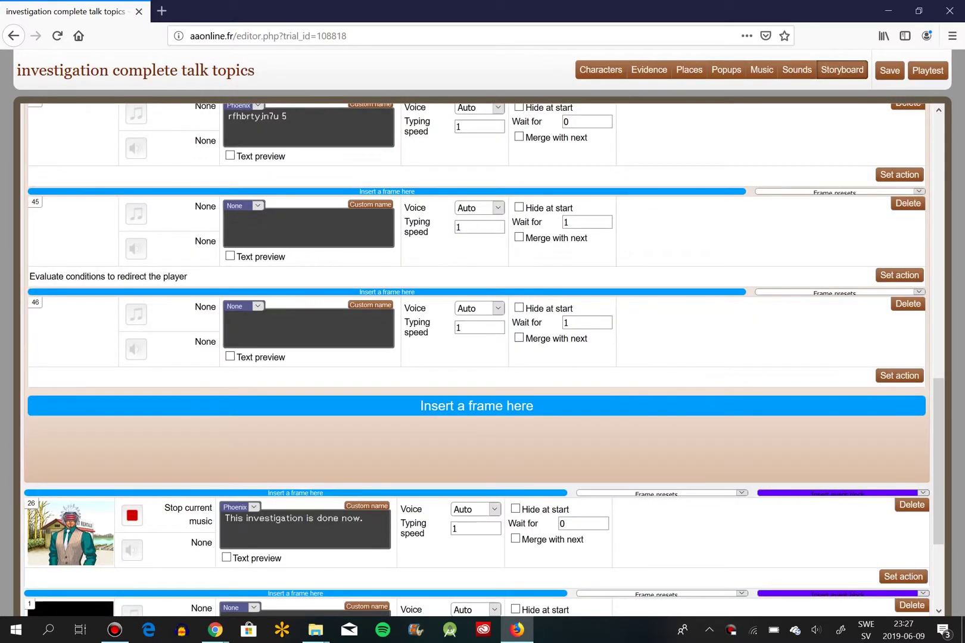
{"action": "left_click", "coordinate": [919, 191]}
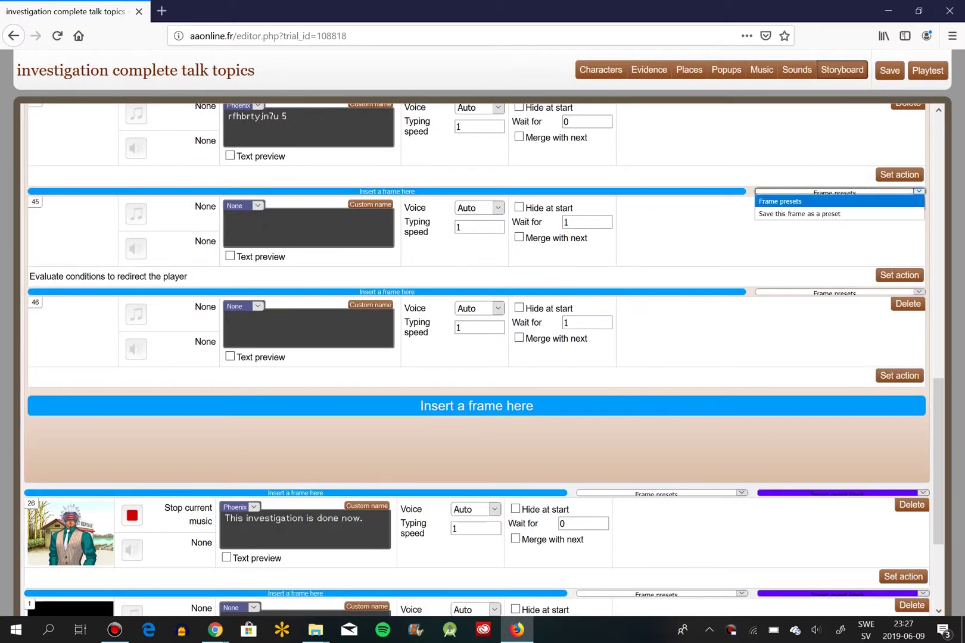
{"action": "key", "text": "Escape"}
- Append a blank frame to the "2 blah blah blah" conversation and insert the saved condition frame preset before it
{"action": "scroll", "coordinate": [477, 357], "scroll_direction": "up", "scroll_amount": 6}
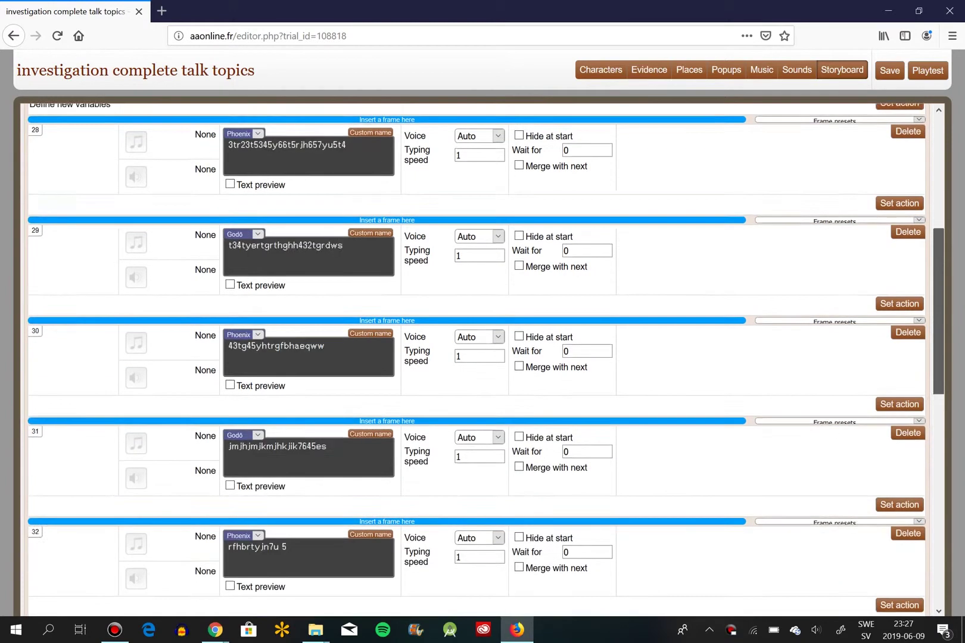
{"action": "scroll", "coordinate": [476, 357], "scroll_direction": "up", "scroll_amount": 6}
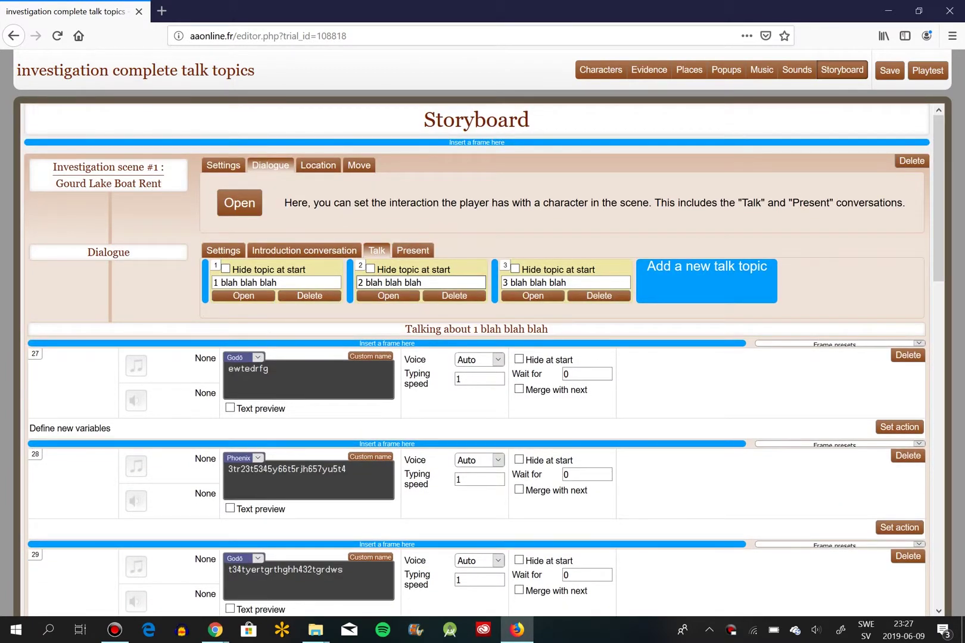
{"action": "left_click", "coordinate": [389, 296]}
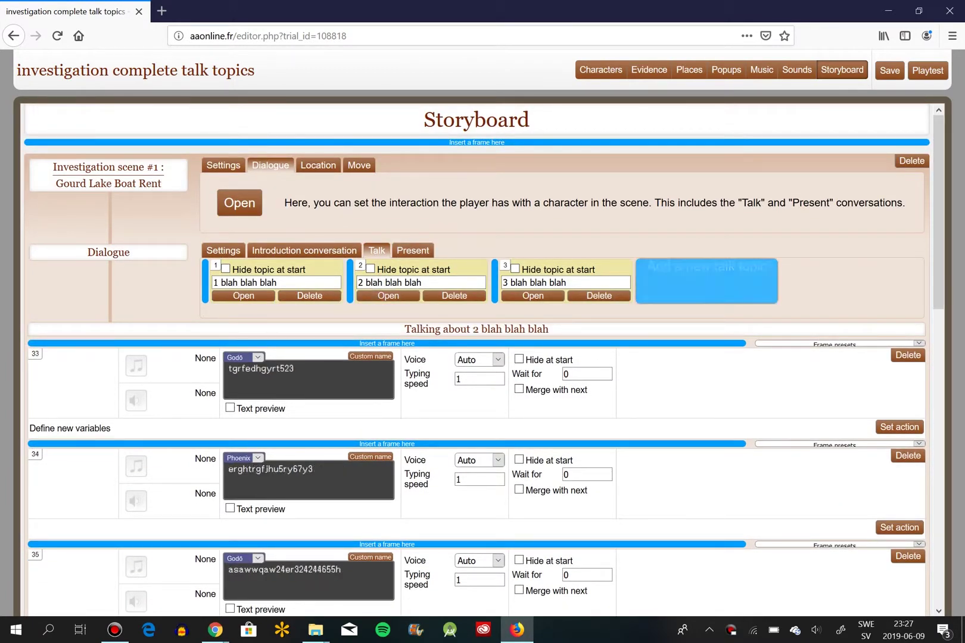
{"action": "scroll", "coordinate": [476, 357], "scroll_direction": "down", "scroll_amount": 8}
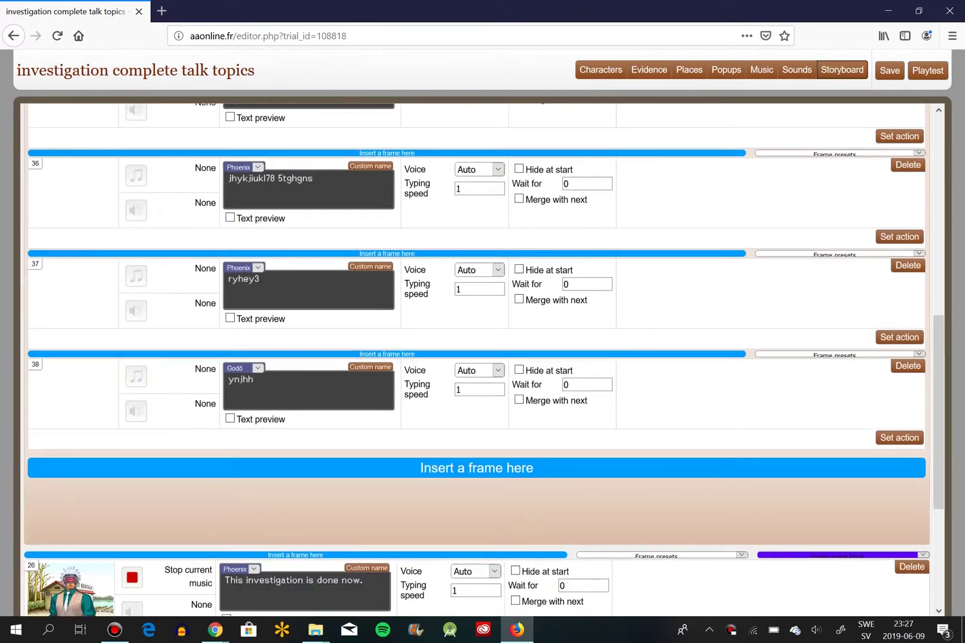
{"action": "left_click", "coordinate": [476, 468]}
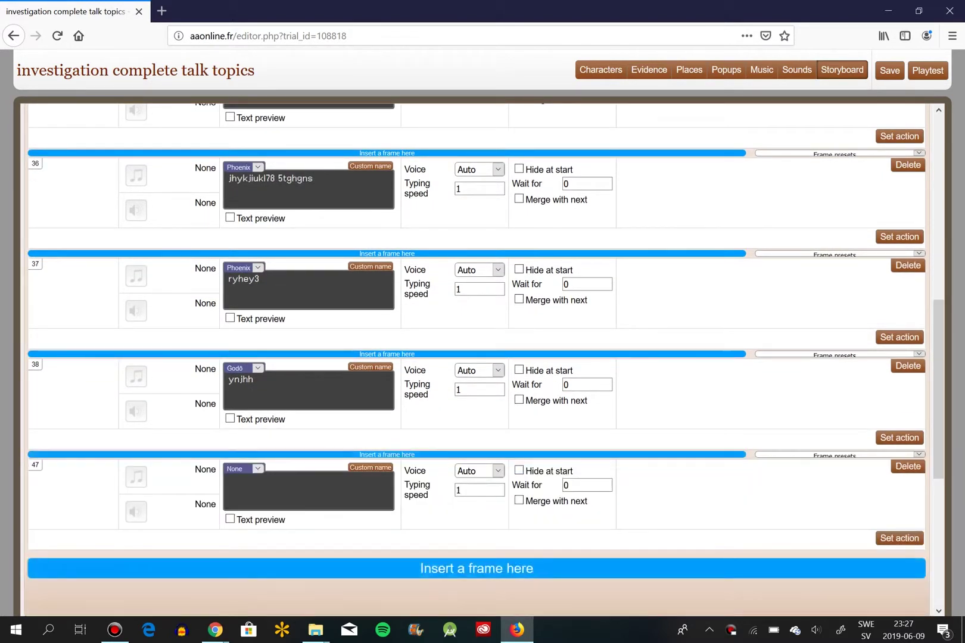
{"action": "left_click", "coordinate": [839, 454]}
{"action": "left_click", "coordinate": [839, 478]}
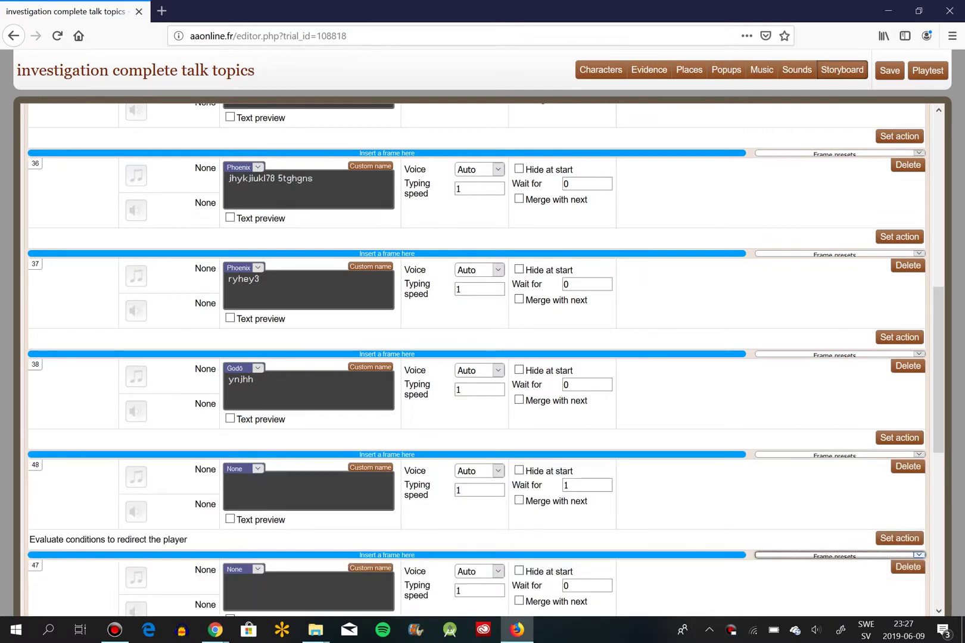
- Set the failure frame ID in frame 48's action to 47, confirm it, and edit frame 47's wait time
{"action": "left_click", "coordinate": [899, 538]}
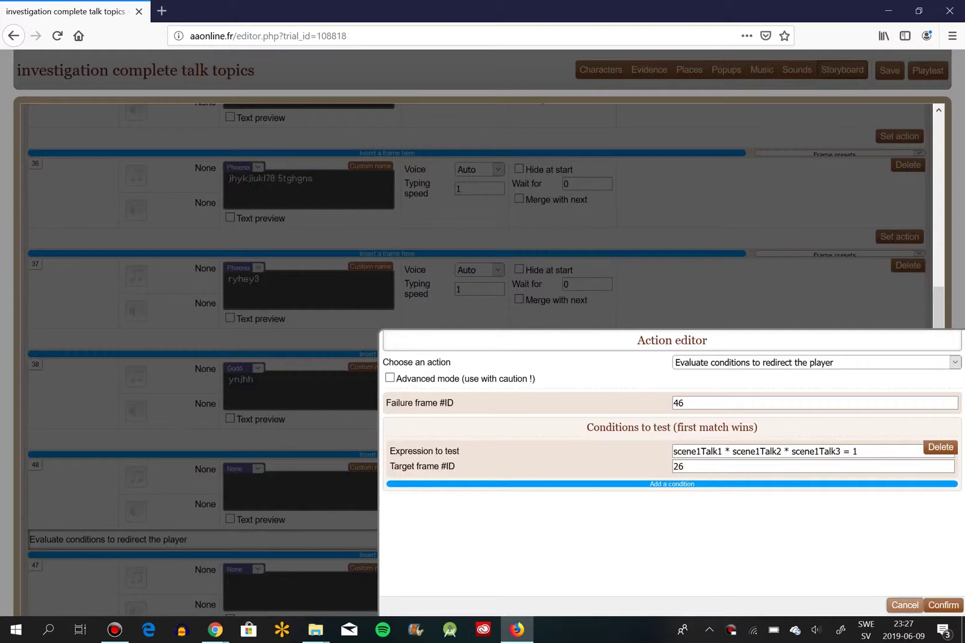
{"action": "left_click", "coordinate": [683, 403]}
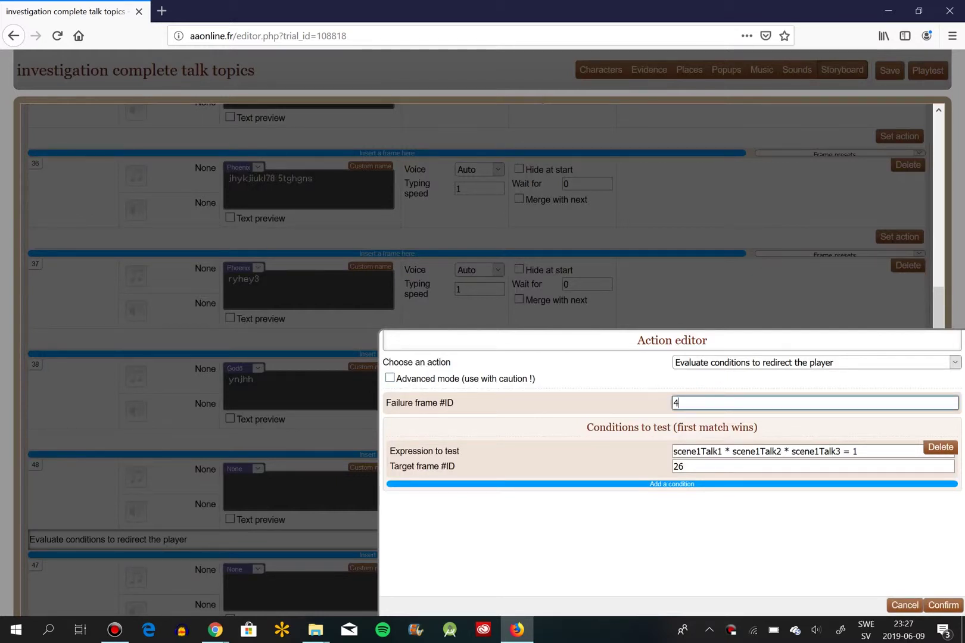
{"action": "type", "text": "7"}
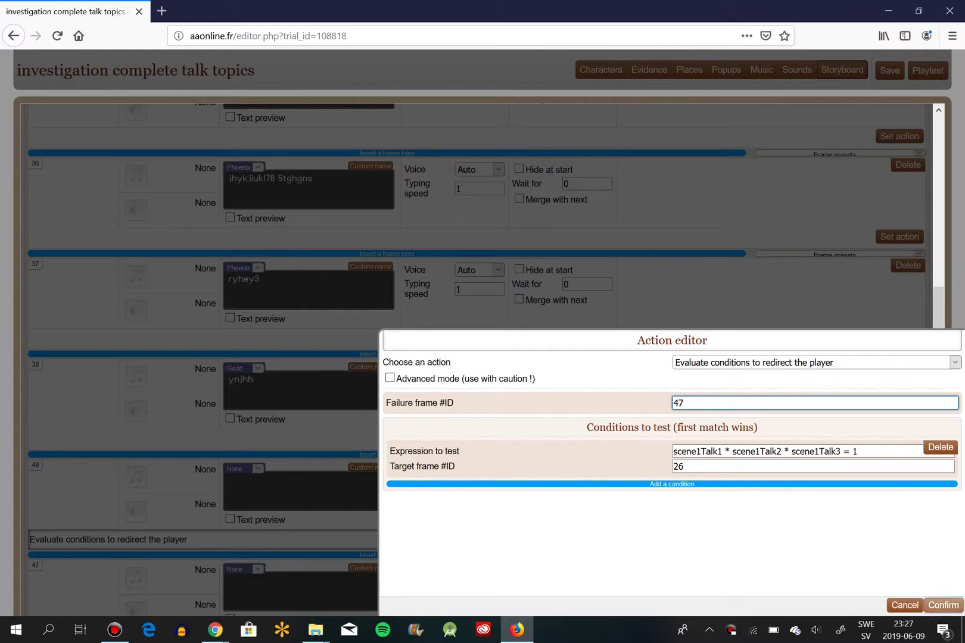
{"action": "left_click", "coordinate": [943, 605]}
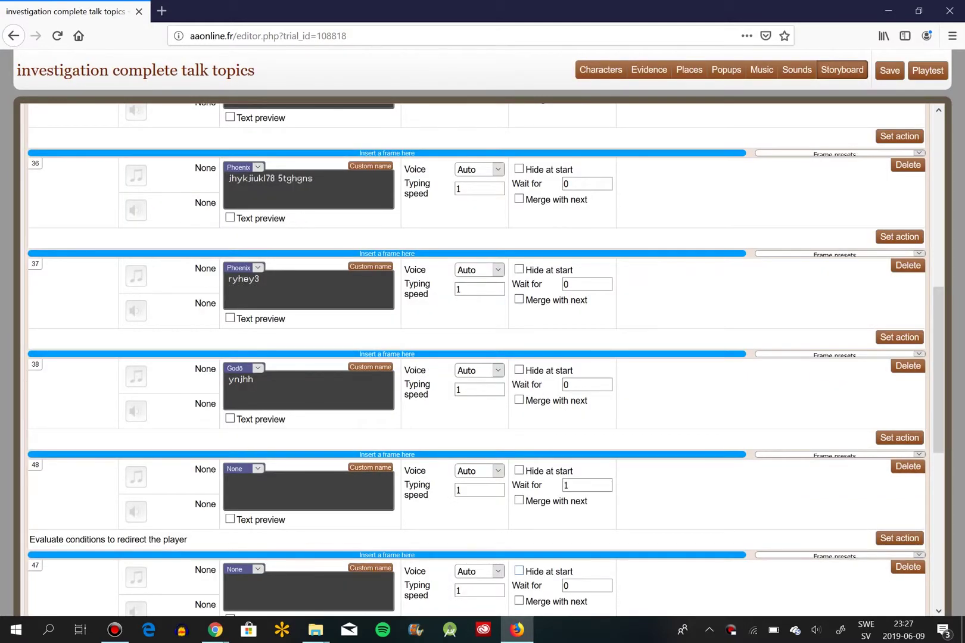
{"action": "double_click", "coordinate": [567, 585]}
{"action": "key", "text": "Tab"}
- Append a blank frame to the "3 blah blah blah" conversation and insert the saved condition frame preset before it
{"action": "scroll", "coordinate": [476, 357], "scroll_direction": "up", "scroll_amount": 6}
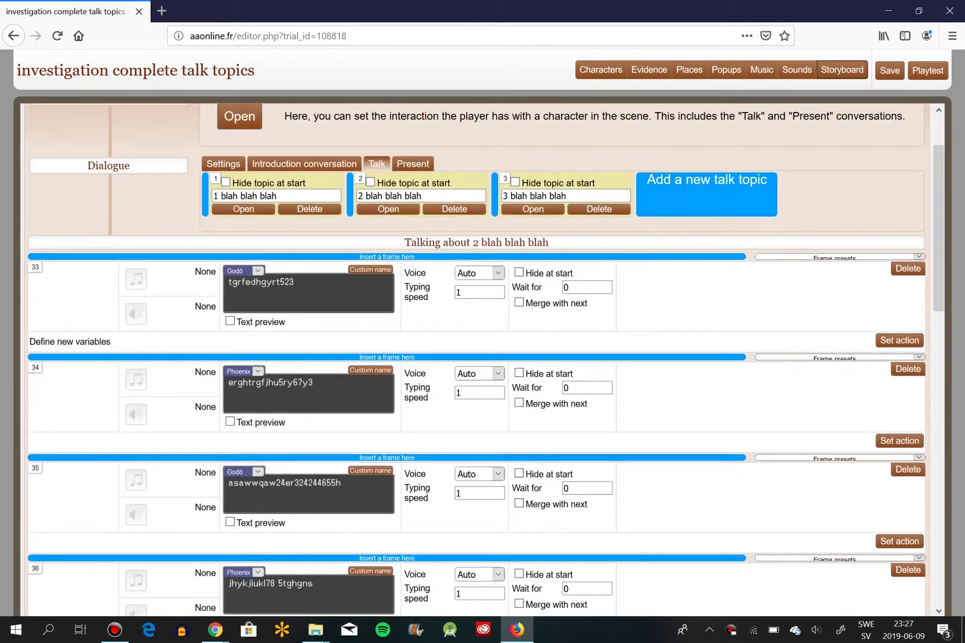
{"action": "left_click", "coordinate": [533, 209]}
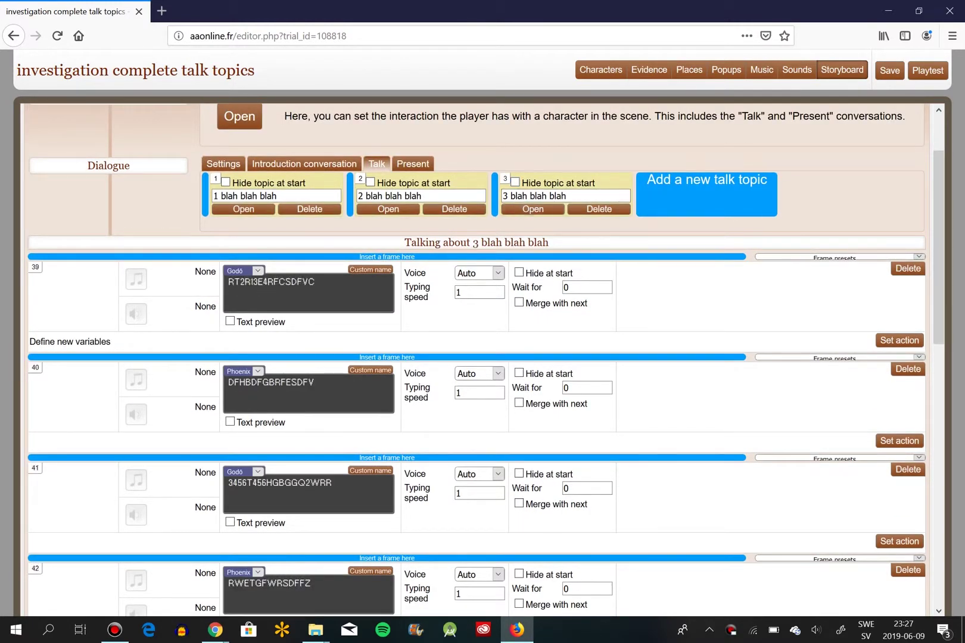
{"action": "scroll", "coordinate": [476, 357], "scroll_direction": "down", "scroll_amount": 8}
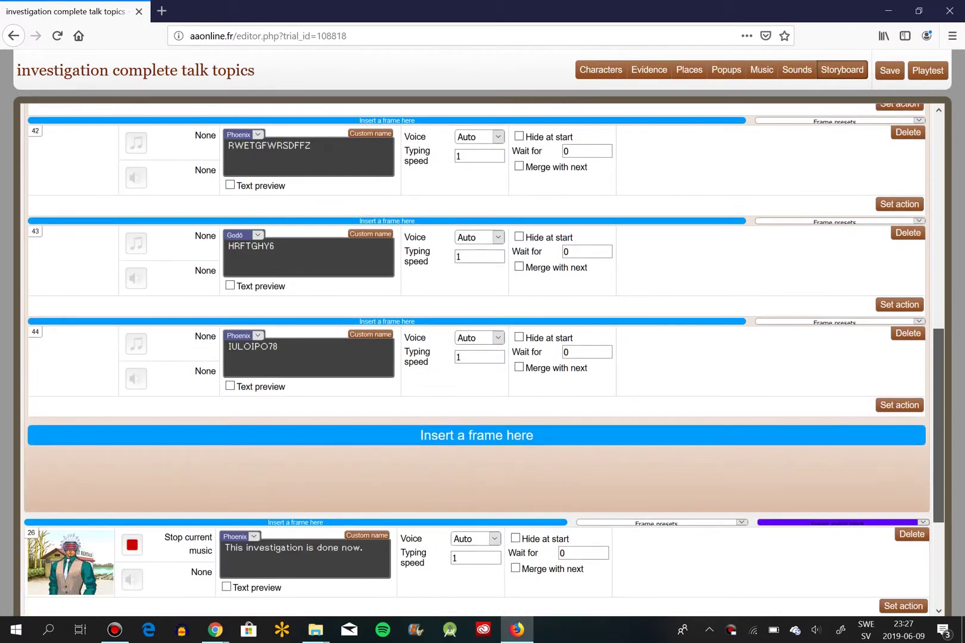
{"action": "left_click", "coordinate": [518, 436]}
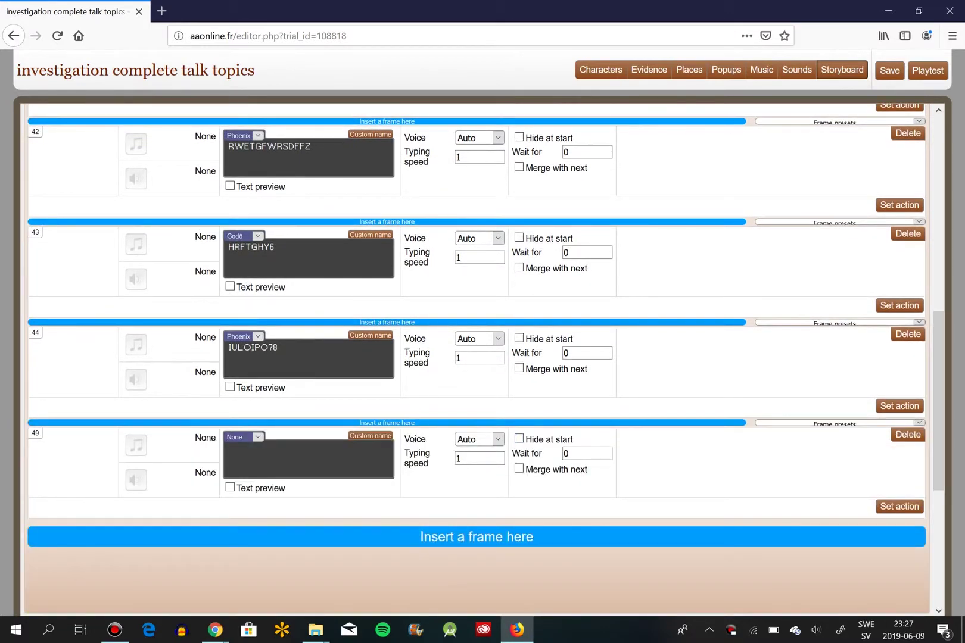
{"action": "left_click", "coordinate": [837, 424]}
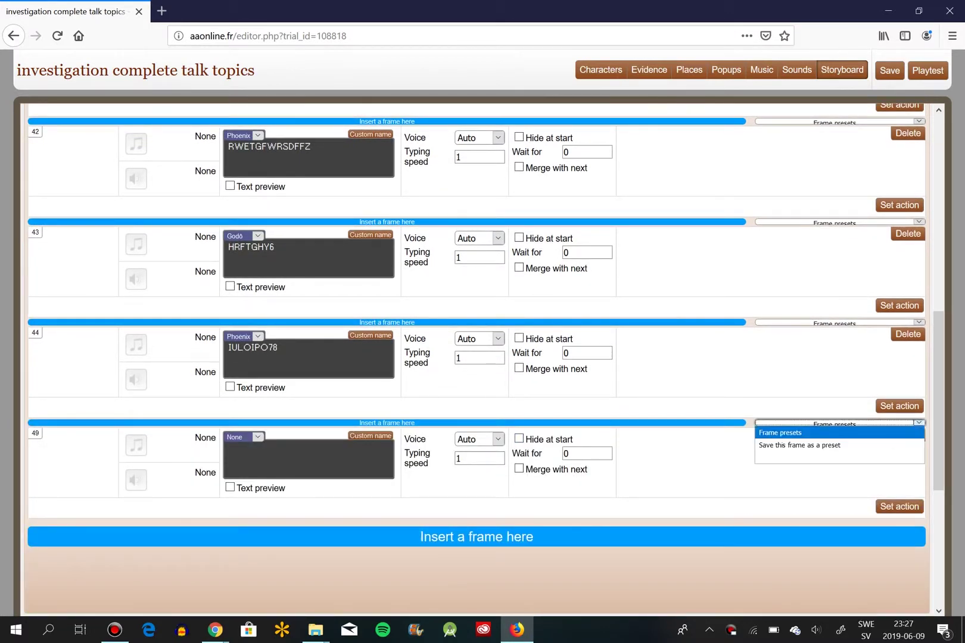
{"action": "left_click", "coordinate": [797, 445]}
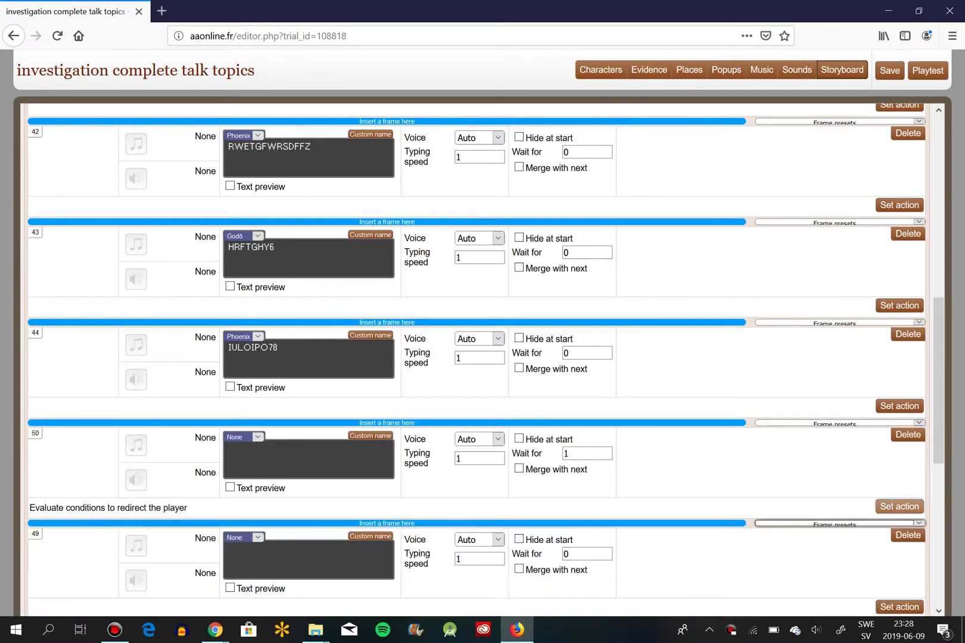
- Set the failure frame ID in frame 50's action to 49, confirm it, and set frame 49's wait time to 1
{"action": "left_click", "coordinate": [898, 506]}
{"action": "left_click", "coordinate": [814, 402]}
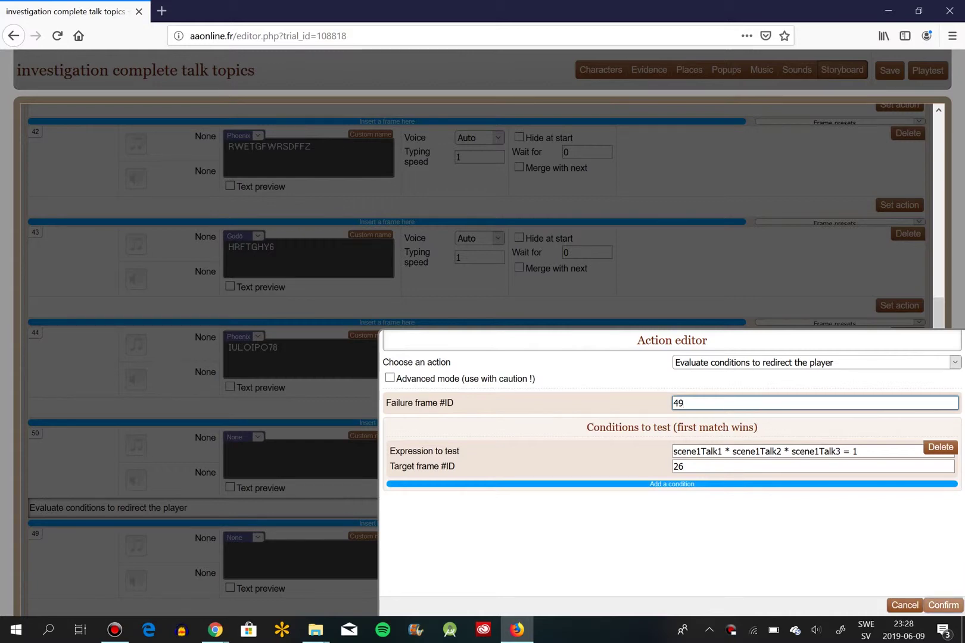
{"action": "left_click", "coordinate": [943, 605]}
{"action": "left_click", "coordinate": [586, 554]}
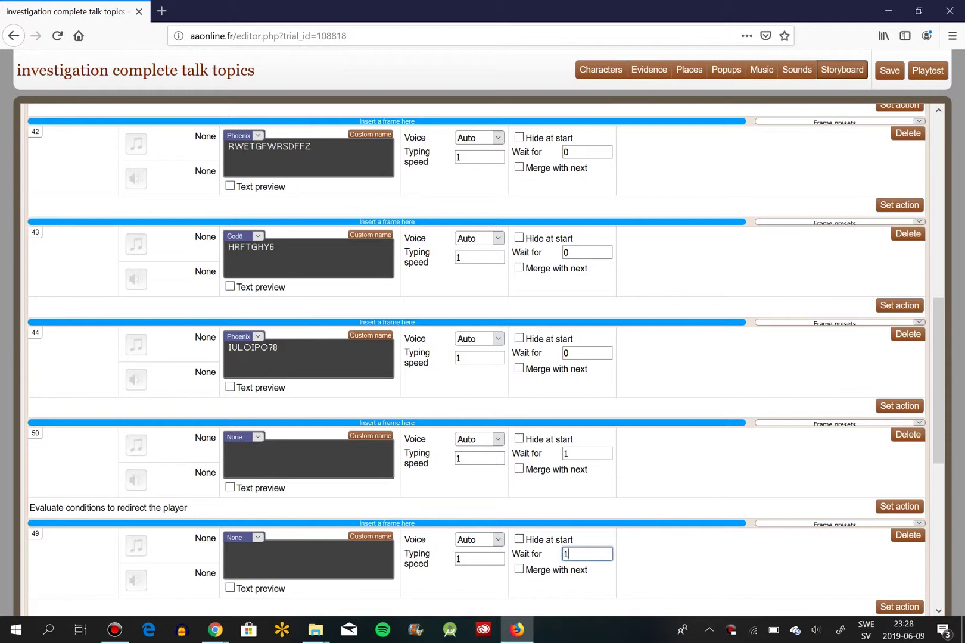
- Save the trial and start a playtest of it at 170% page zoom
{"action": "left_click", "coordinate": [889, 70]}
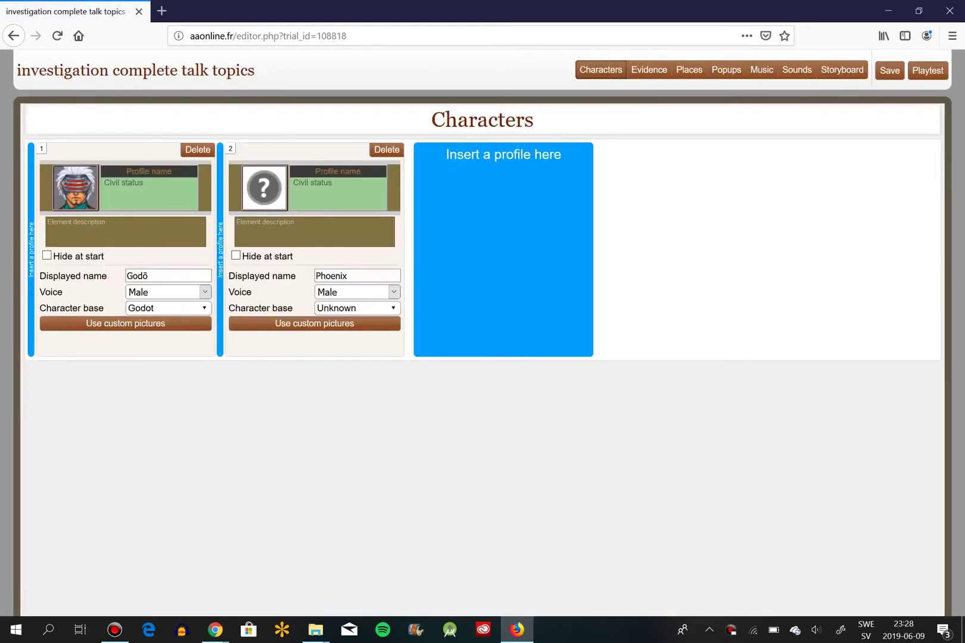
{"action": "left_click", "coordinate": [927, 70]}
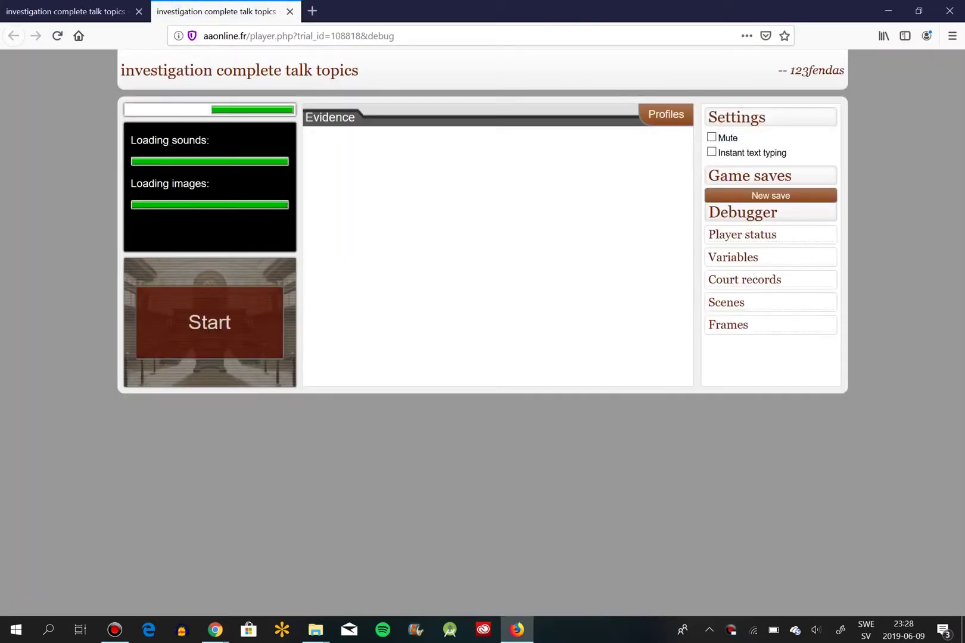
{"action": "key", "text": "ctrl+plus"}
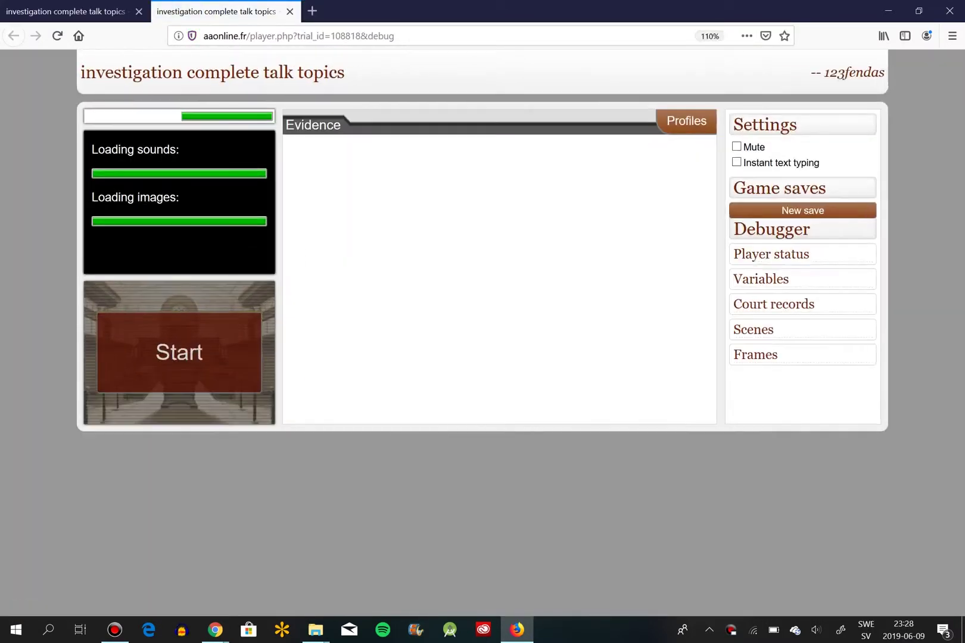
{"action": "key", "text": "ctrl+plus"}
{"action": "key", "text": "ctrl+plus"}
{"action": "key", "text": "ctrl+plus"}
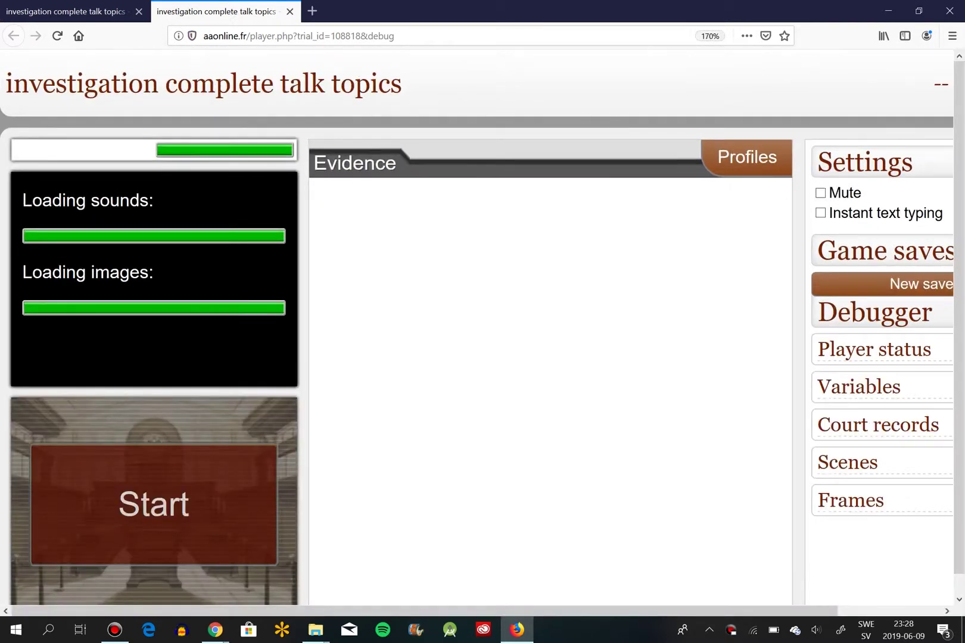
{"action": "left_click", "coordinate": [225, 477]}
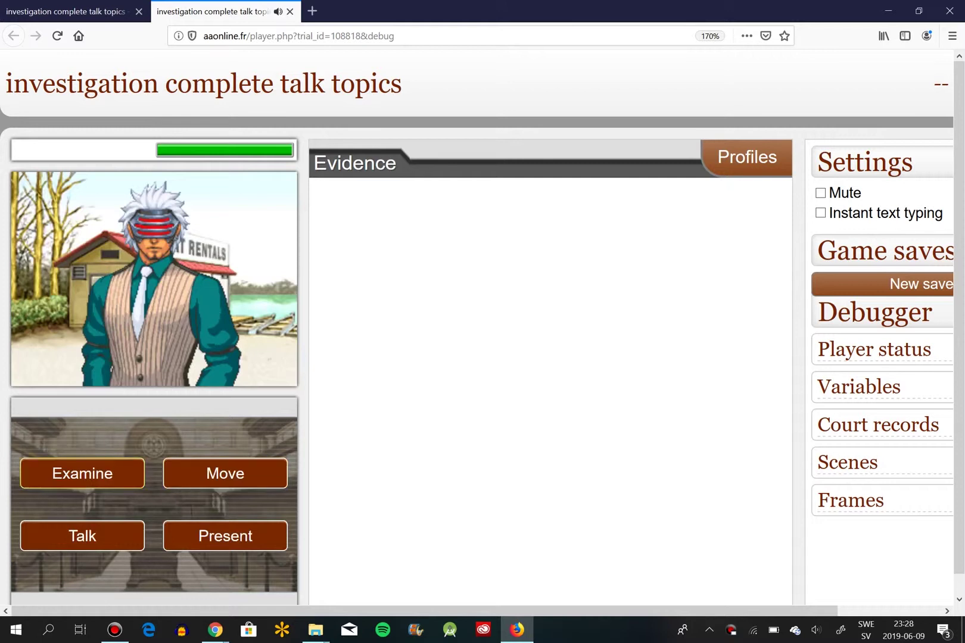
- Check the investigation's Move destinations and return to the main investigation choices
{"action": "left_click", "coordinate": [225, 473]}
{"action": "left_click", "coordinate": [226, 473]}
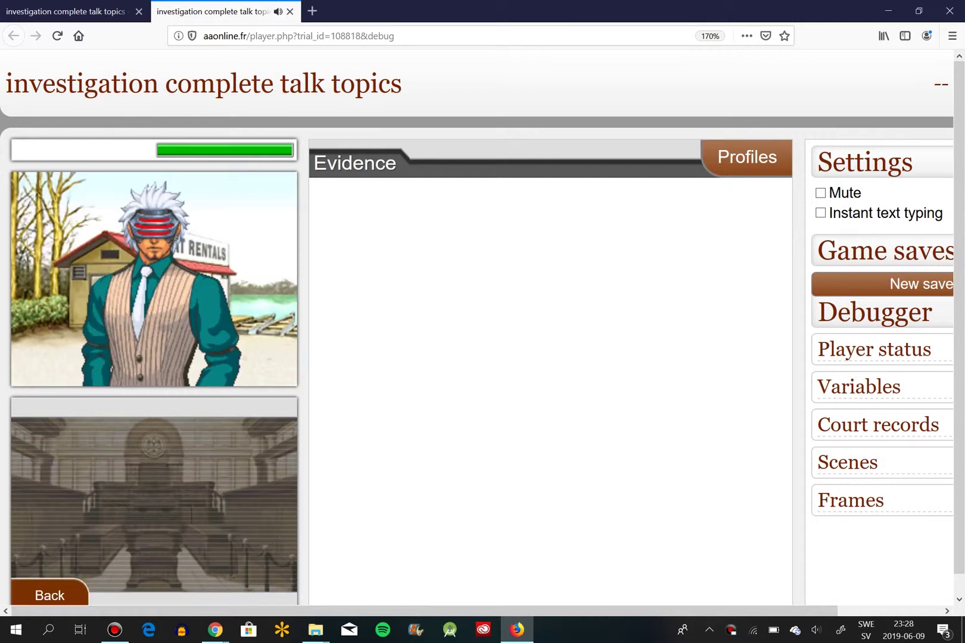
{"action": "left_click", "coordinate": [50, 592]}
- Show the list of talk topics and create a new game save at that point
{"action": "left_click", "coordinate": [82, 535]}
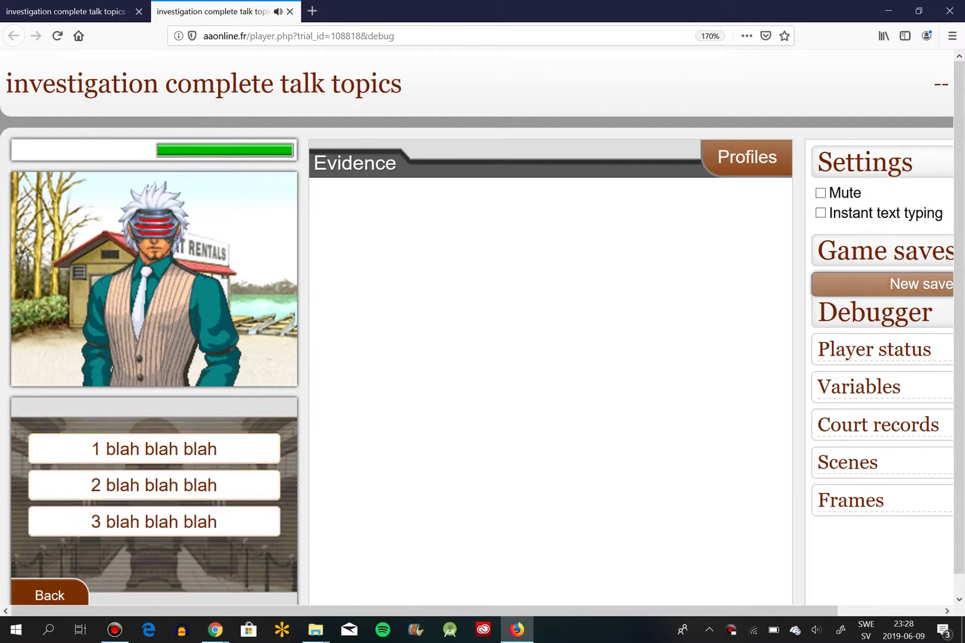
{"action": "left_click", "coordinate": [917, 284]}
{"action": "left_click", "coordinate": [704, 284]}
- Play through the talk topics, starting with "1 blah blah blah", until the trial reaches its end
{"action": "left_click", "coordinate": [153, 449]}
{"action": "left_click", "coordinate": [153, 503]}
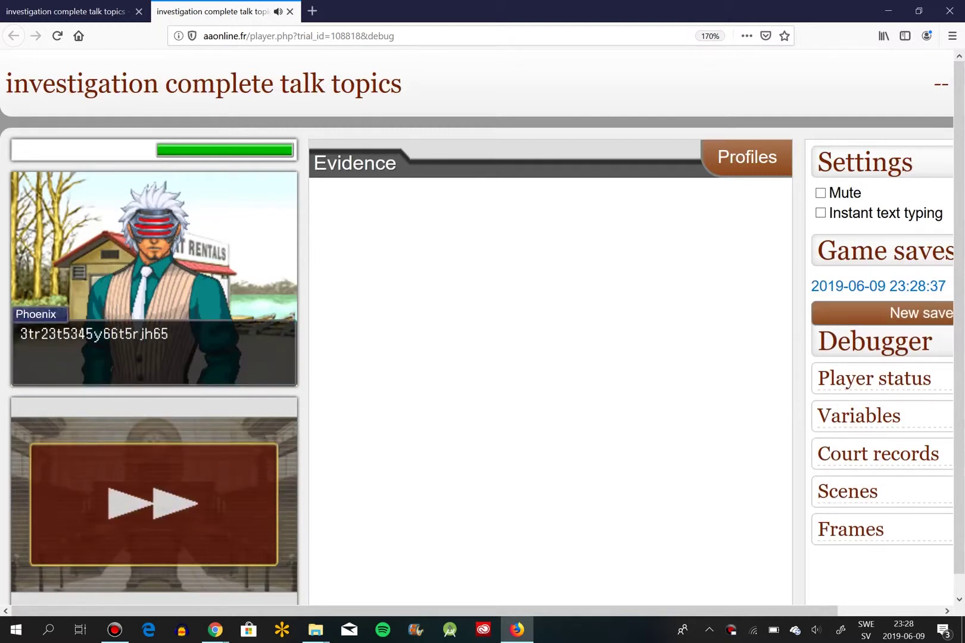
{"action": "left_click", "coordinate": [154, 504]}
{"action": "left_click", "coordinate": [154, 504]}
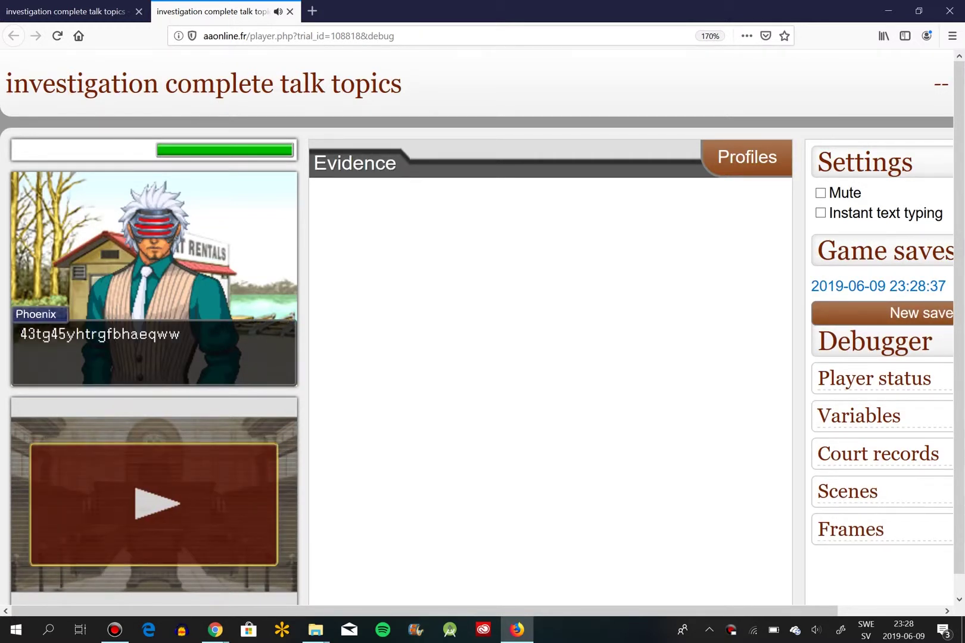
{"action": "left_click", "coordinate": [154, 503]}
{"action": "left_click", "coordinate": [154, 504]}
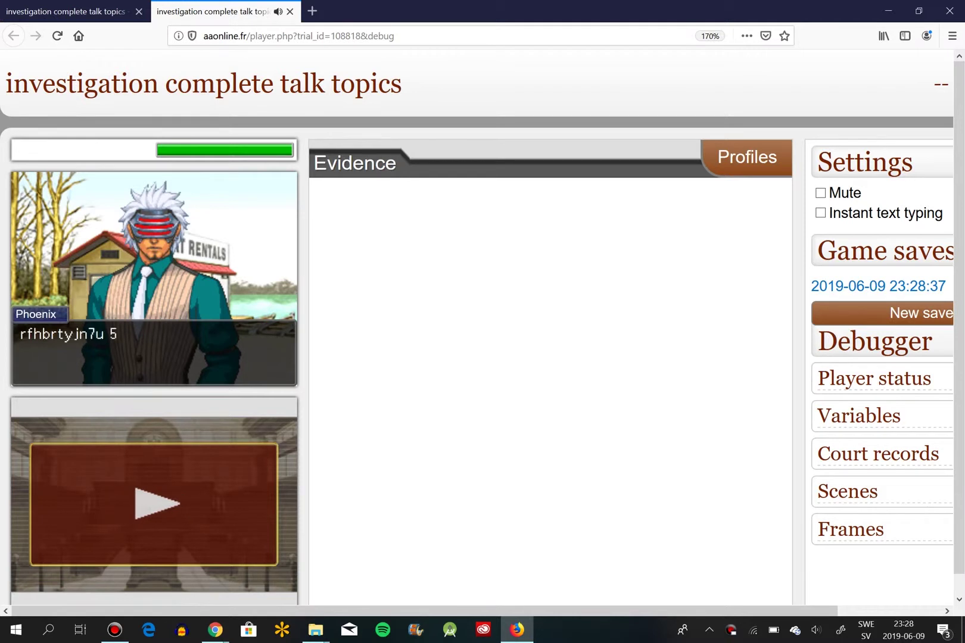
{"action": "left_click", "coordinate": [154, 503]}
{"action": "left_click", "coordinate": [153, 485]}
{"action": "left_click", "coordinate": [154, 504]}
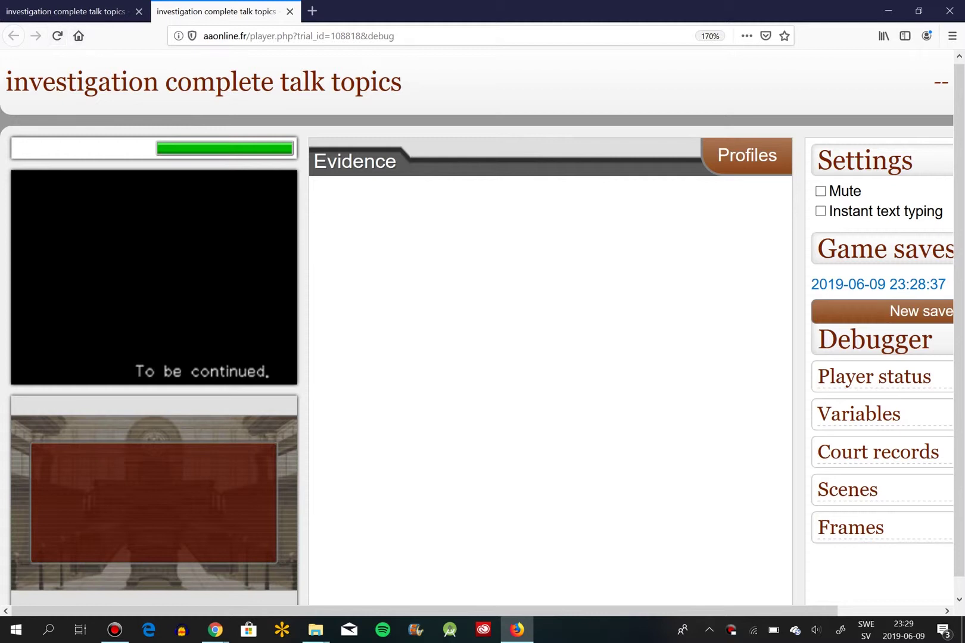
- Inspect the values of the scene1Talk variables in the debugger
{"action": "left_click", "coordinate": [883, 413]}
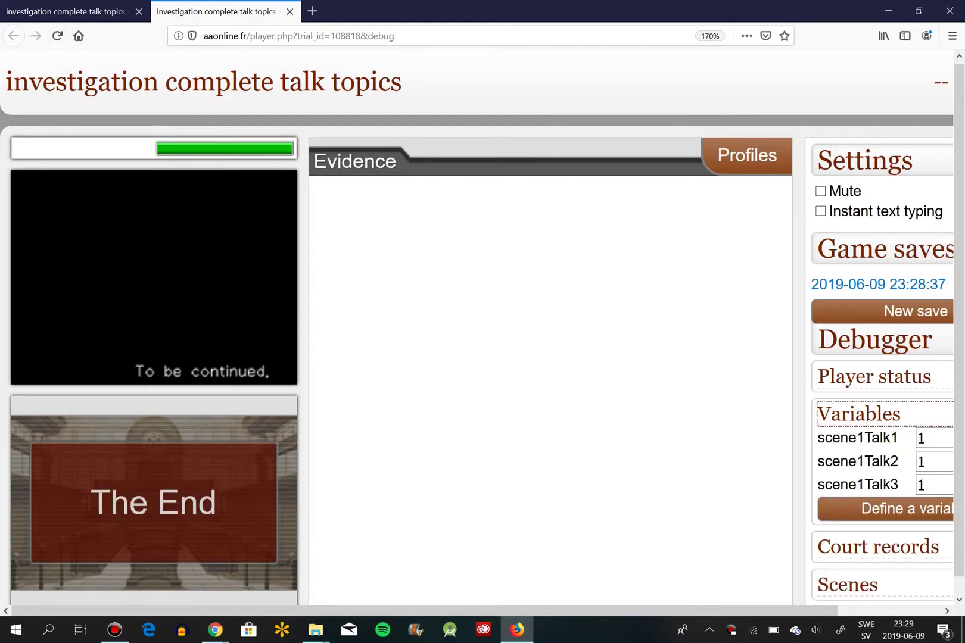
{"action": "scroll", "coordinate": [477, 344], "scroll_direction": "right", "scroll_amount": 3}
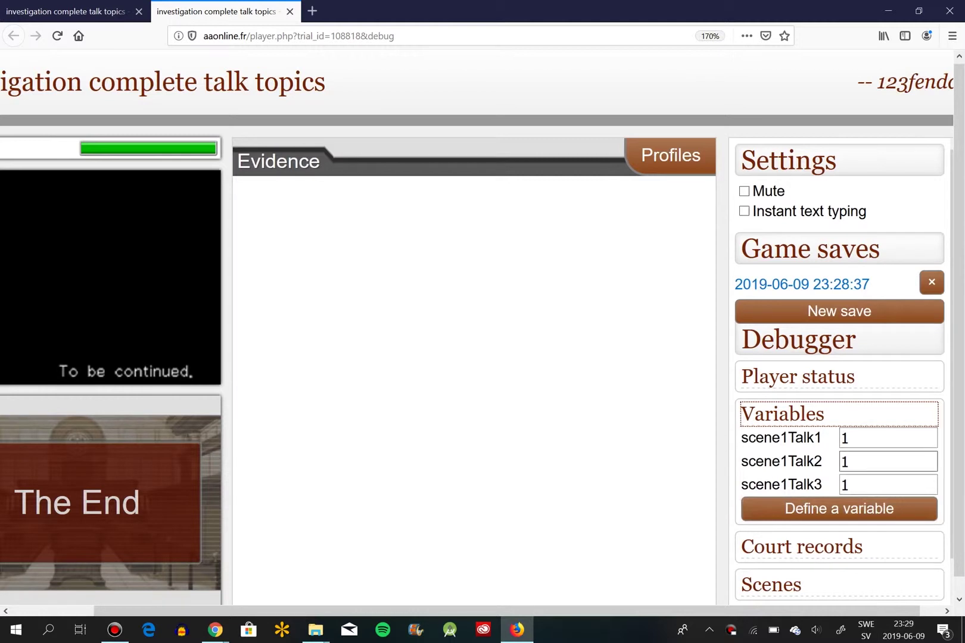
{"action": "scroll", "coordinate": [482, 357], "scroll_direction": "left", "scroll_amount": 3}
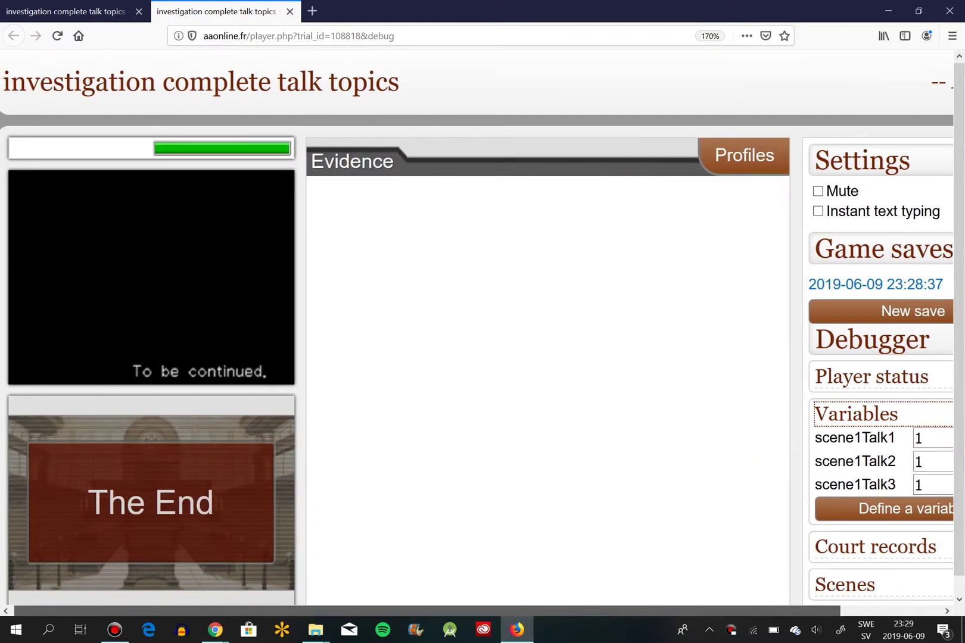
- Restart the playtest, begin the "3 blah blah blah" conversation, and show the debugger's variables
{"action": "key", "text": "F5"}
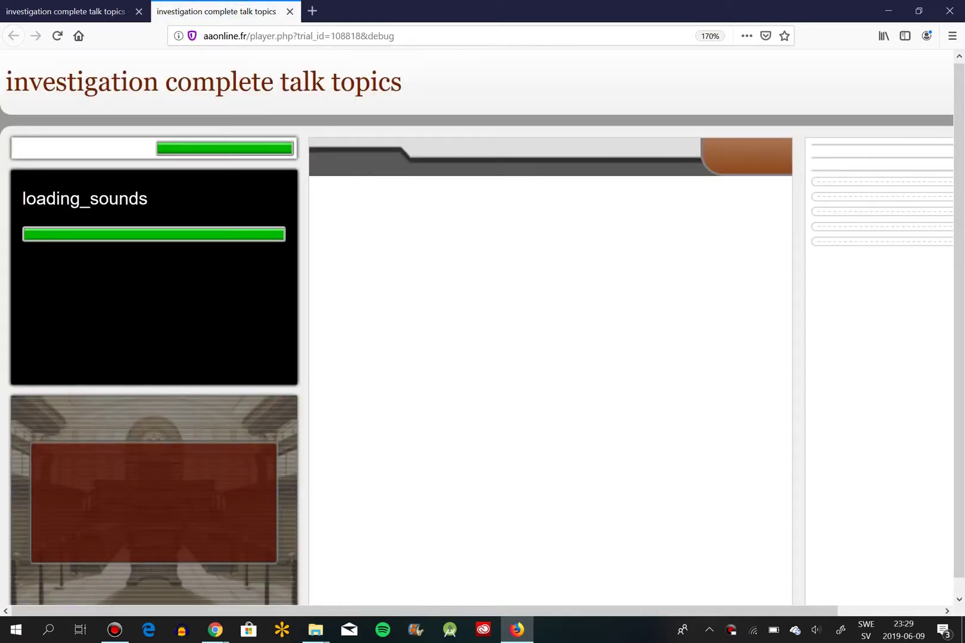
{"action": "left_click", "coordinate": [153, 501]}
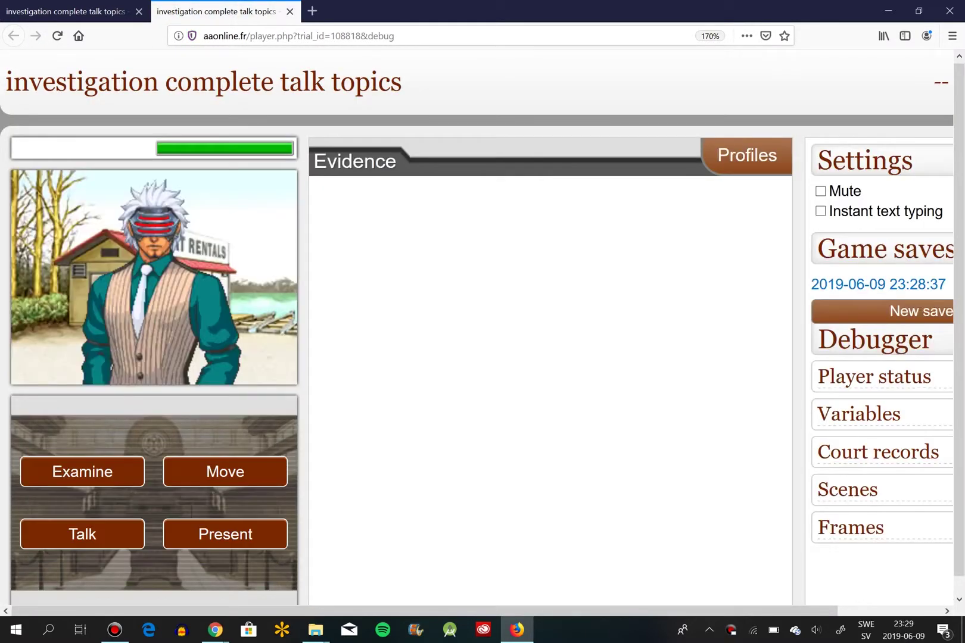
{"action": "left_click", "coordinate": [82, 534]}
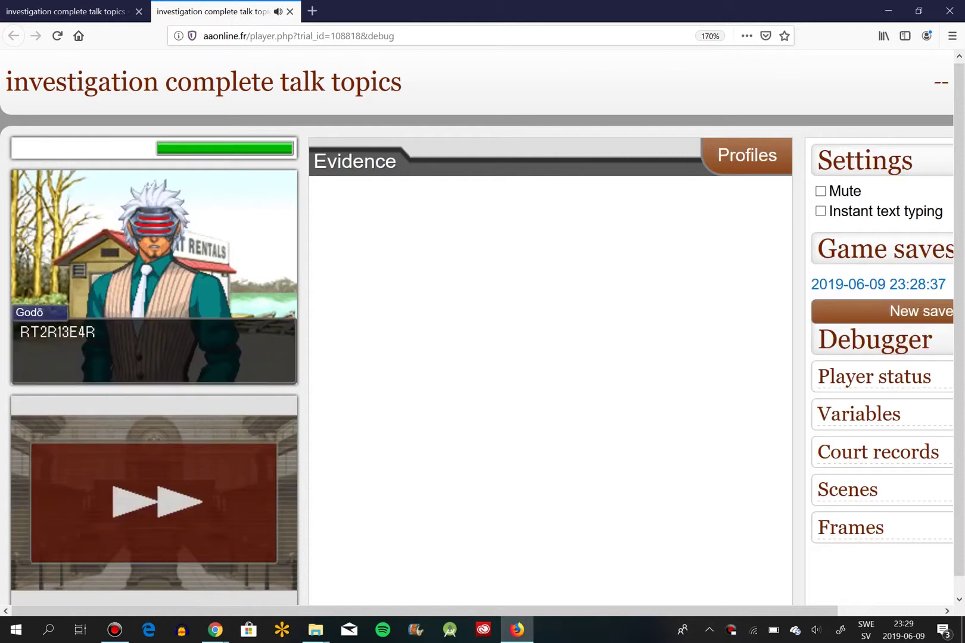
{"action": "left_click", "coordinate": [858, 414]}
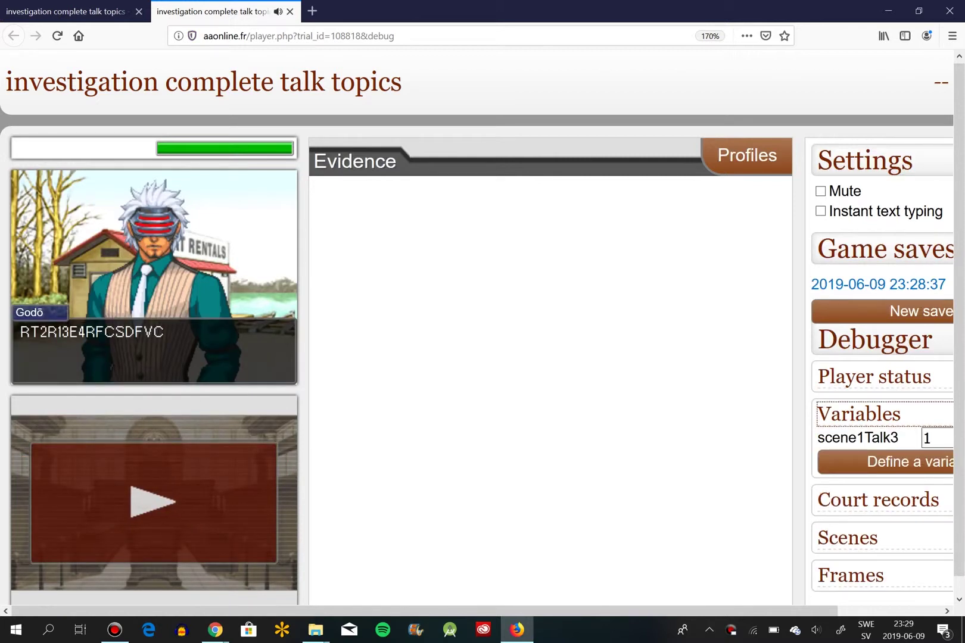
- Advance through the rest of the "3 blah blah blah" conversation back to the topic list
{"action": "left_click", "coordinate": [82, 534]}
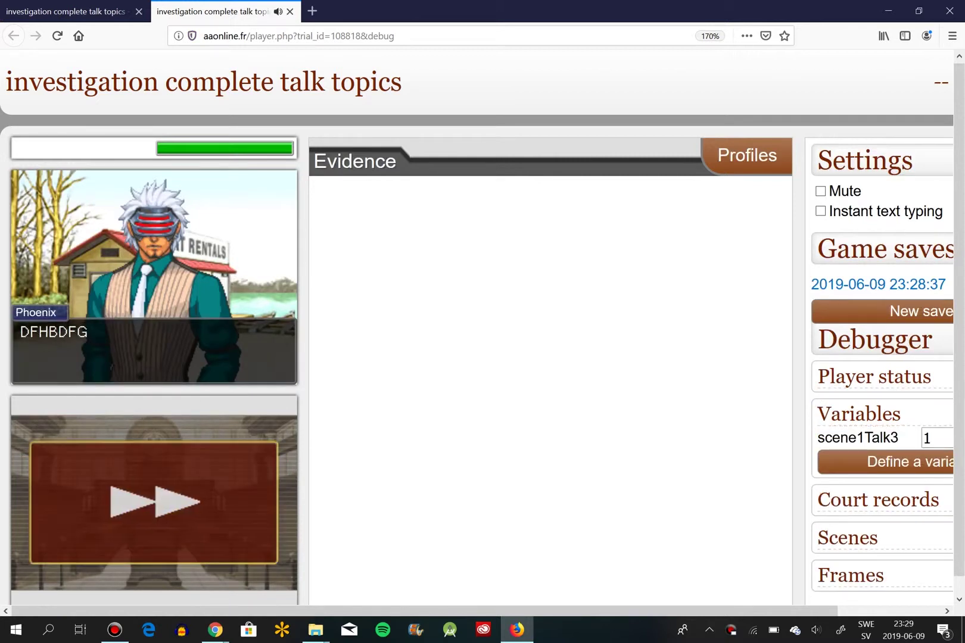
{"action": "left_click", "coordinate": [82, 534]}
{"action": "left_click", "coordinate": [82, 534]}
{"action": "left_click", "coordinate": [82, 533]}
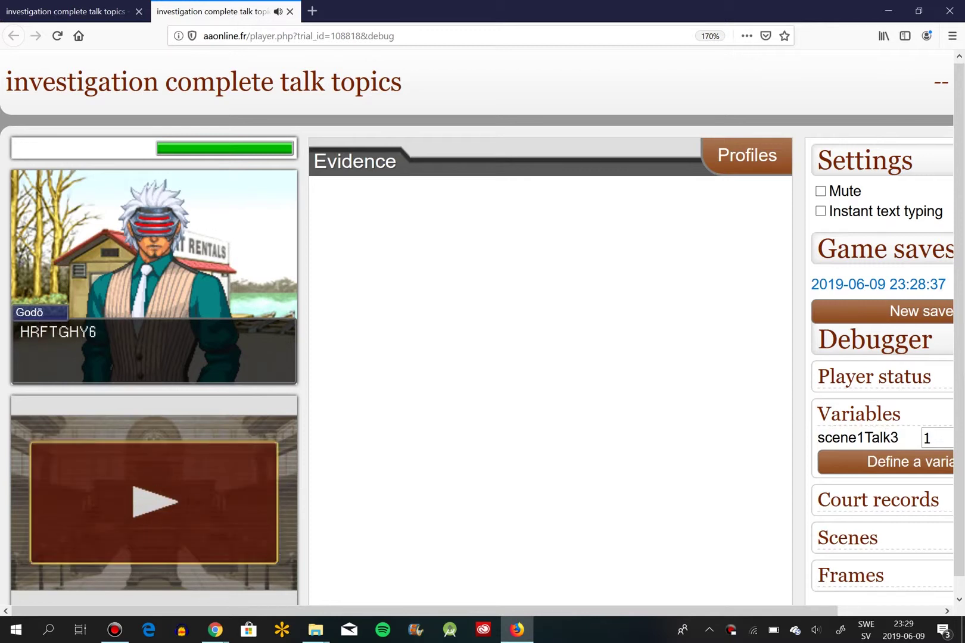
{"action": "left_click", "coordinate": [154, 502]}
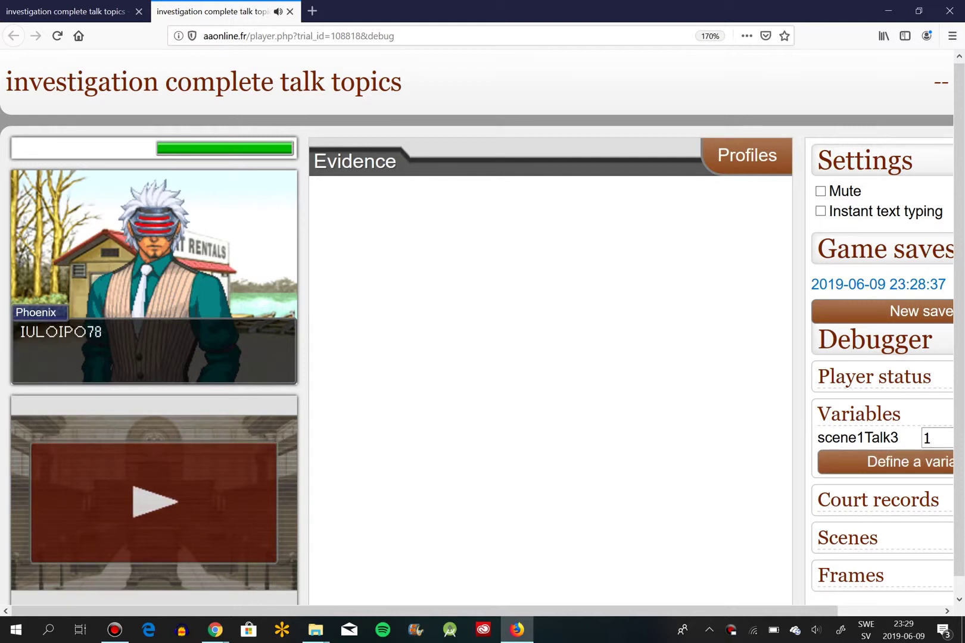
{"action": "left_click", "coordinate": [153, 502]}
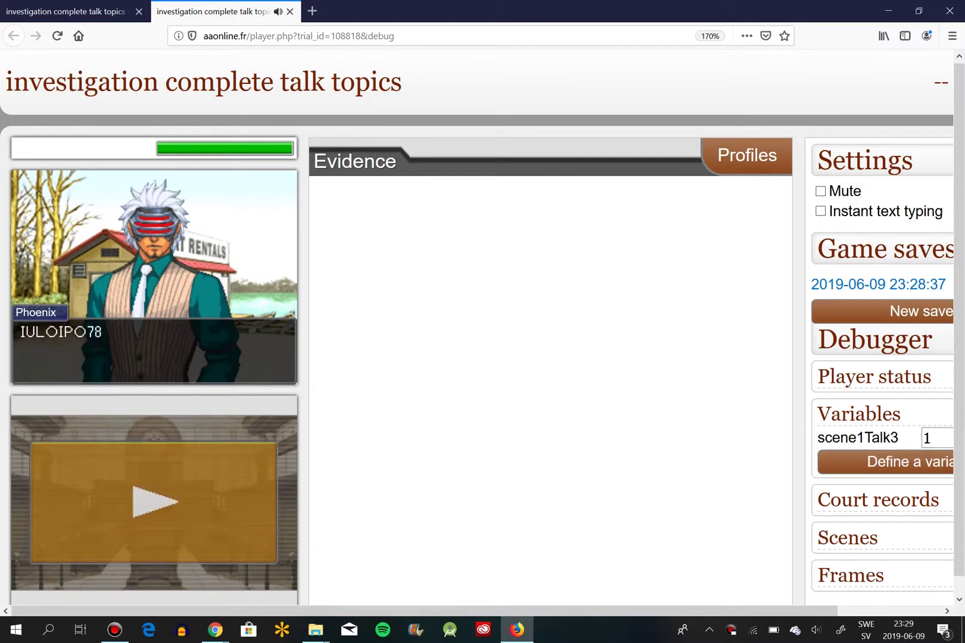
{"action": "left_click", "coordinate": [153, 502]}
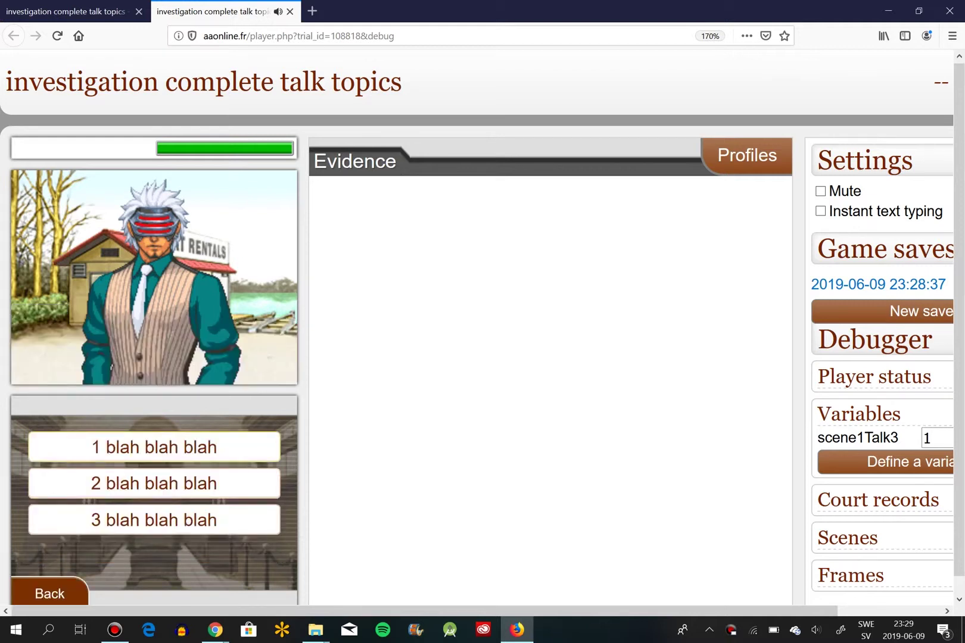
- Play the "1 blah blah blah" conversation through to its end while watching the debugger's variables
{"action": "left_click", "coordinate": [154, 447]}
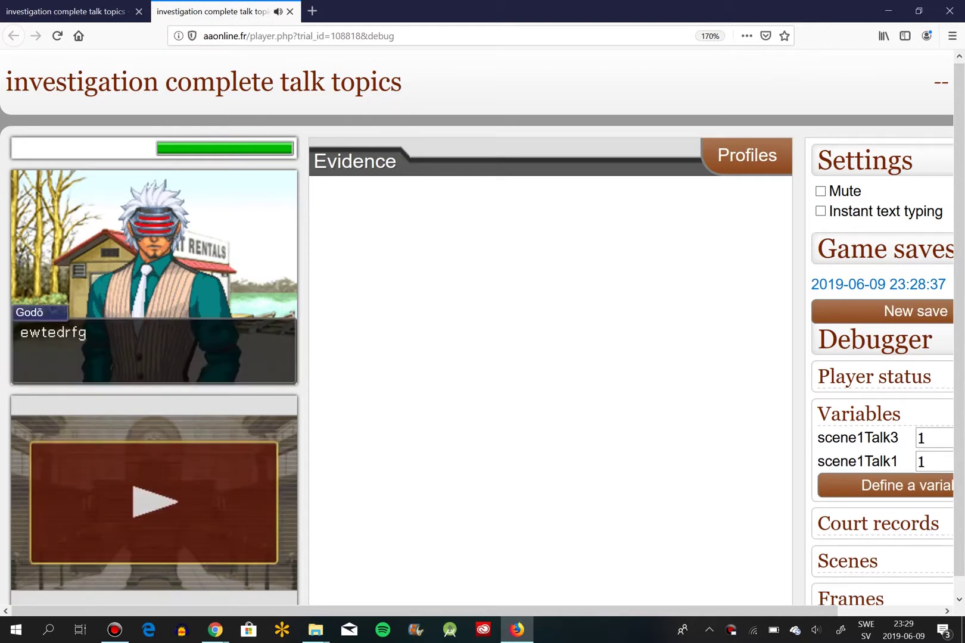
{"action": "left_click", "coordinate": [153, 502]}
{"action": "left_click", "coordinate": [154, 502]}
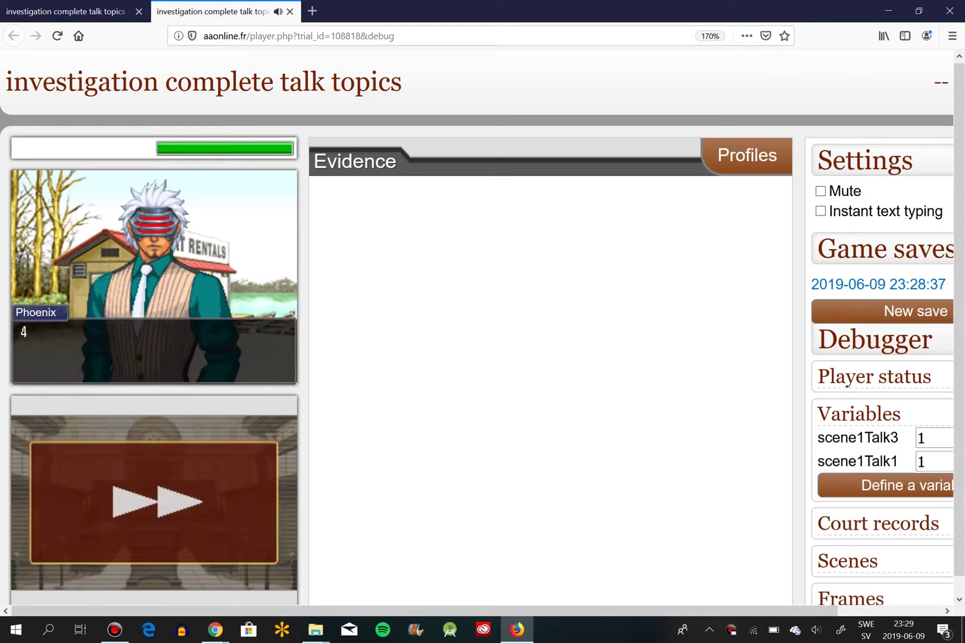
{"action": "left_click", "coordinate": [154, 502]}
{"action": "left_click", "coordinate": [154, 502]}
{"action": "left_click", "coordinate": [154, 502]}
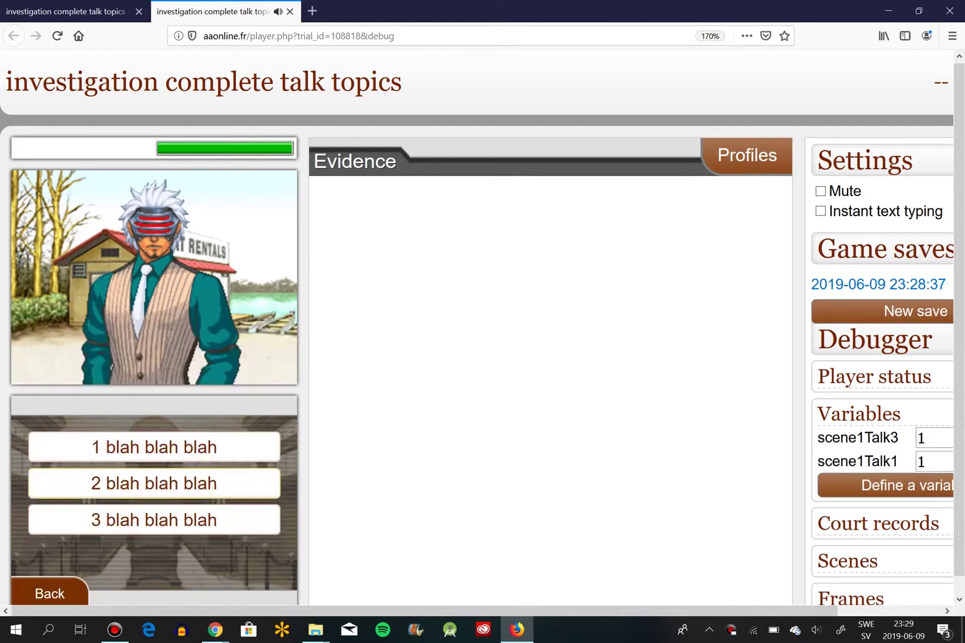
- Choose the "2 blah blah blah" topic in the playtest and advance the dialogue back to the topic list
{"action": "left_click", "coordinate": [153, 483]}
{"action": "left_click", "coordinate": [154, 502]}
{"action": "left_click", "coordinate": [153, 502]}
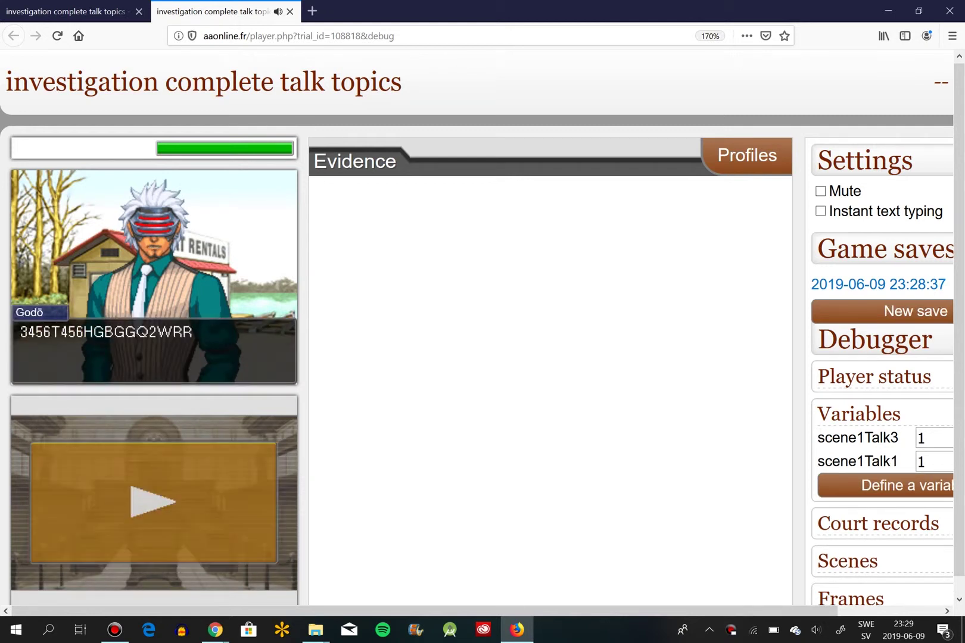
{"action": "left_click", "coordinate": [154, 502]}
{"action": "left_click", "coordinate": [154, 502]}
{"action": "left_click", "coordinate": [154, 502]}
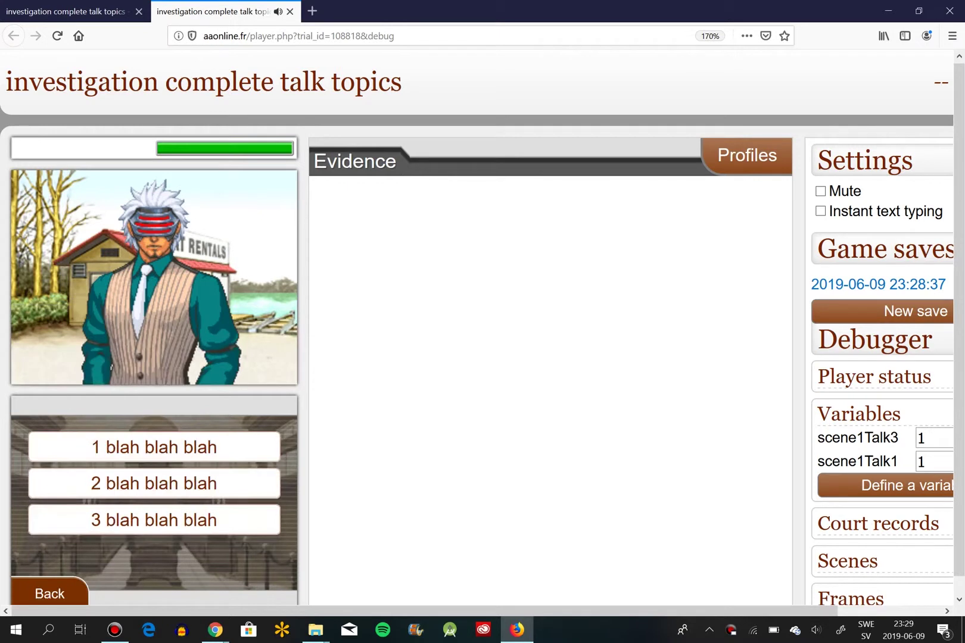
- Choose the "2 blah blah blah" topic again and advance its dialogue while watching the debugger for the scene1Talk2 variable
{"action": "left_click", "coordinate": [153, 482]}
{"action": "left_click", "coordinate": [153, 502]}
{"action": "left_click", "coordinate": [154, 502]}
{"action": "left_click", "coordinate": [154, 502]}
{"action": "left_click", "coordinate": [154, 502]}
{"action": "left_click", "coordinate": [153, 502]}
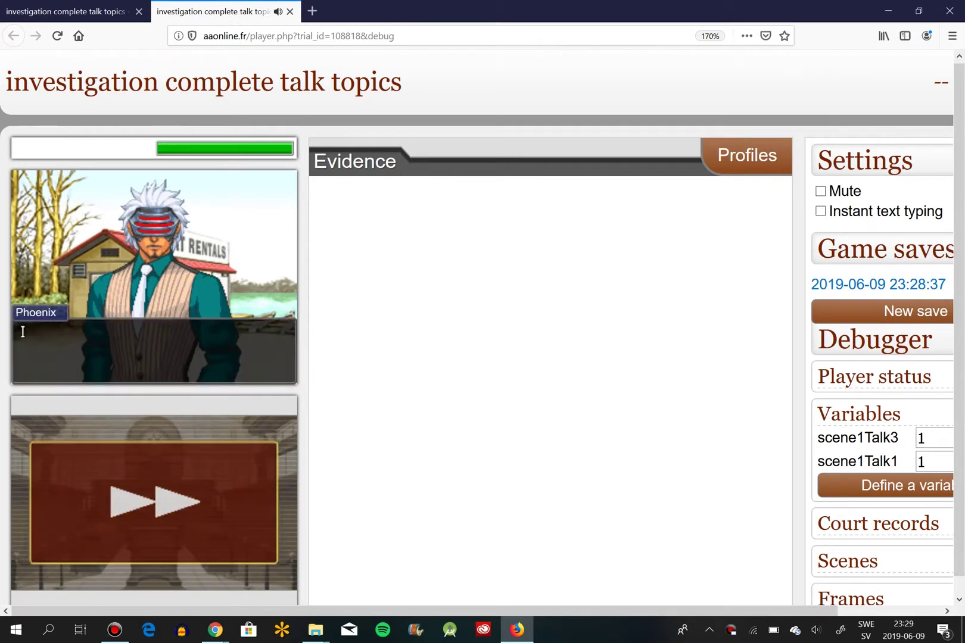
{"action": "left_click", "coordinate": [154, 502]}
{"action": "left_click", "coordinate": [154, 502]}
{"action": "left_click", "coordinate": [154, 502]}
{"action": "left_click", "coordinate": [153, 502]}
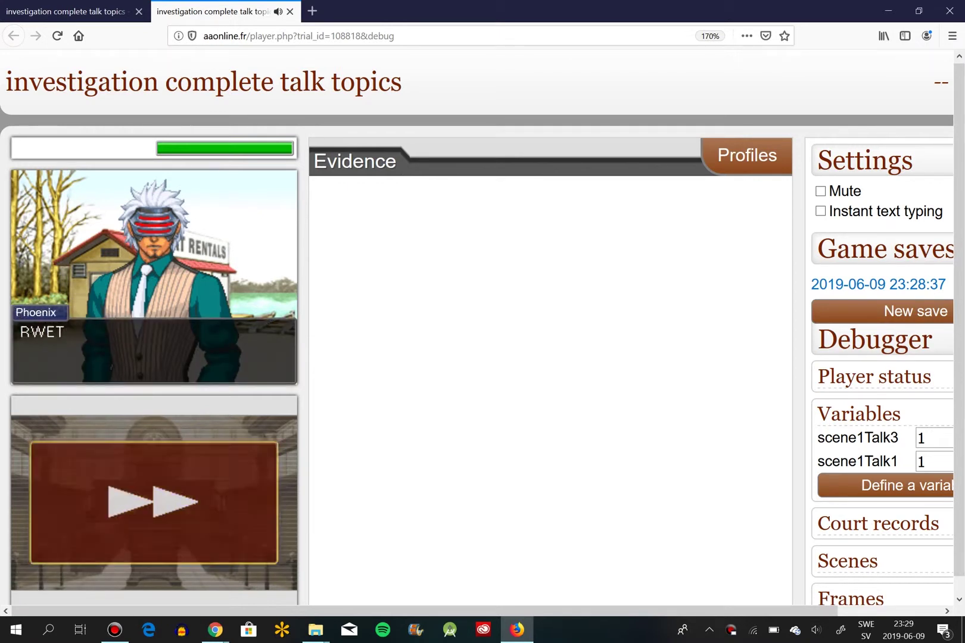
{"action": "left_click", "coordinate": [154, 502]}
{"action": "left_click", "coordinate": [154, 502]}
{"action": "left_click", "coordinate": [154, 502]}
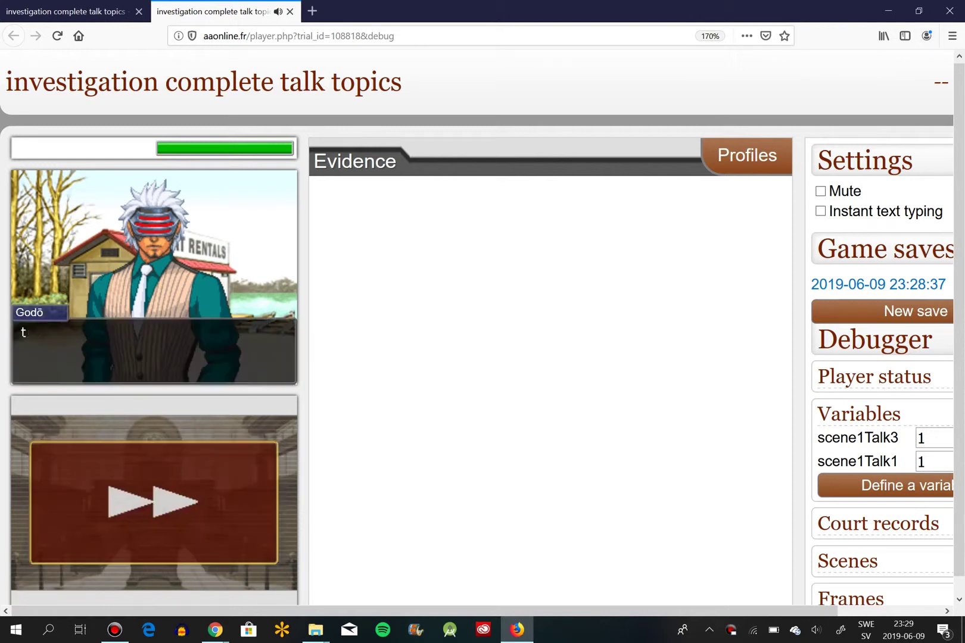
{"action": "left_click", "coordinate": [154, 502]}
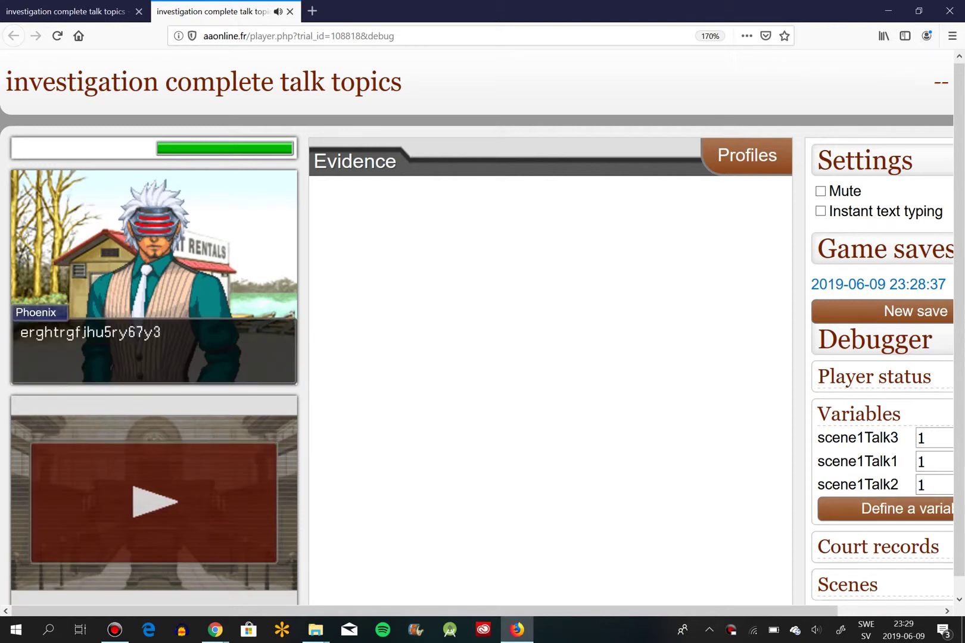
- Advance through the rest of the "2 blah blah blah" conversation to Phoenix's "This investigation" line
{"action": "left_click", "coordinate": [154, 502]}
{"action": "left_click", "coordinate": [154, 502]}
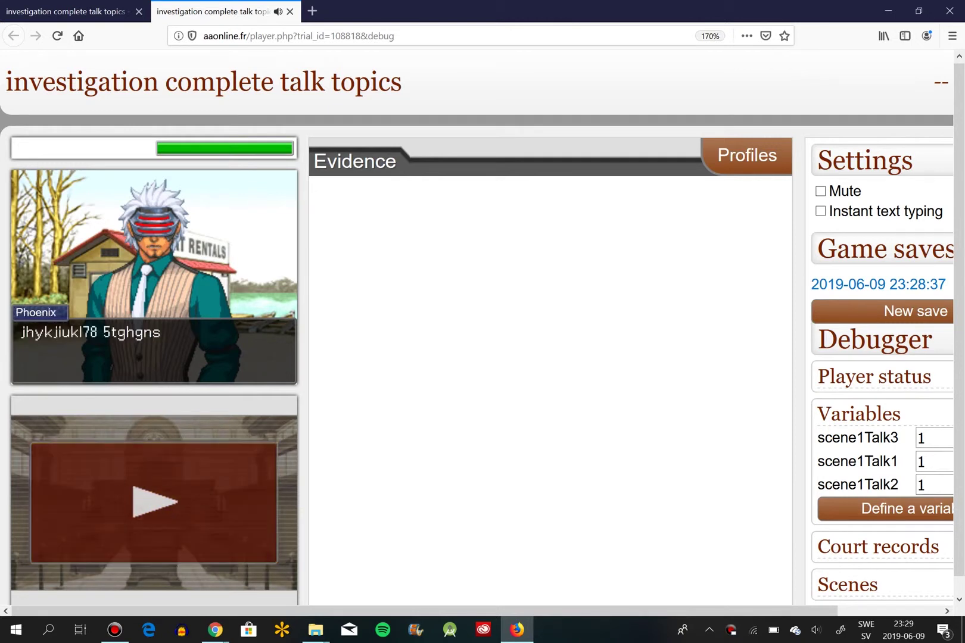
{"action": "left_click", "coordinate": [153, 502]}
{"action": "left_click", "coordinate": [153, 502]}
{"action": "left_click", "coordinate": [154, 502]}
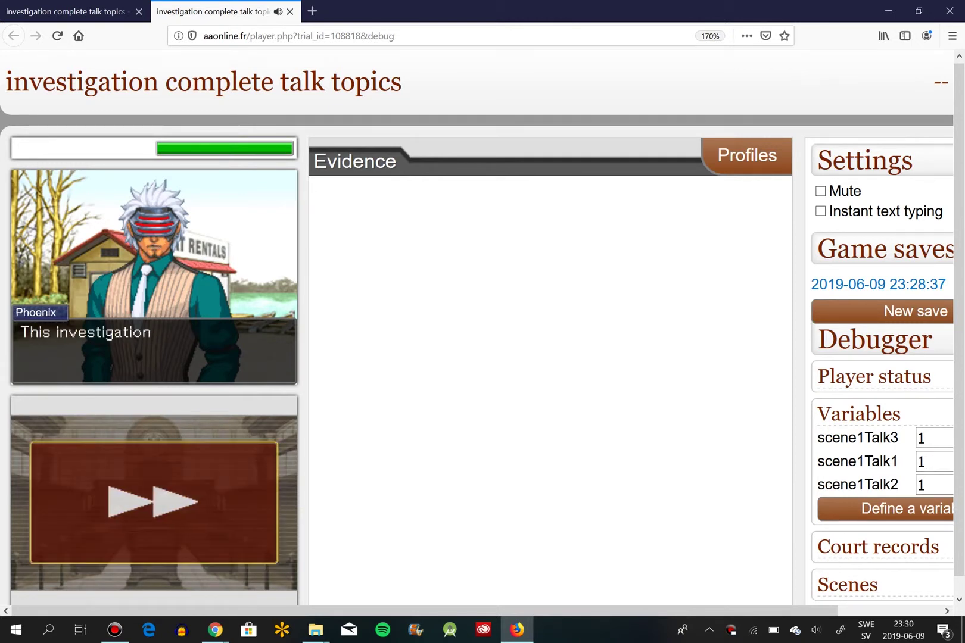